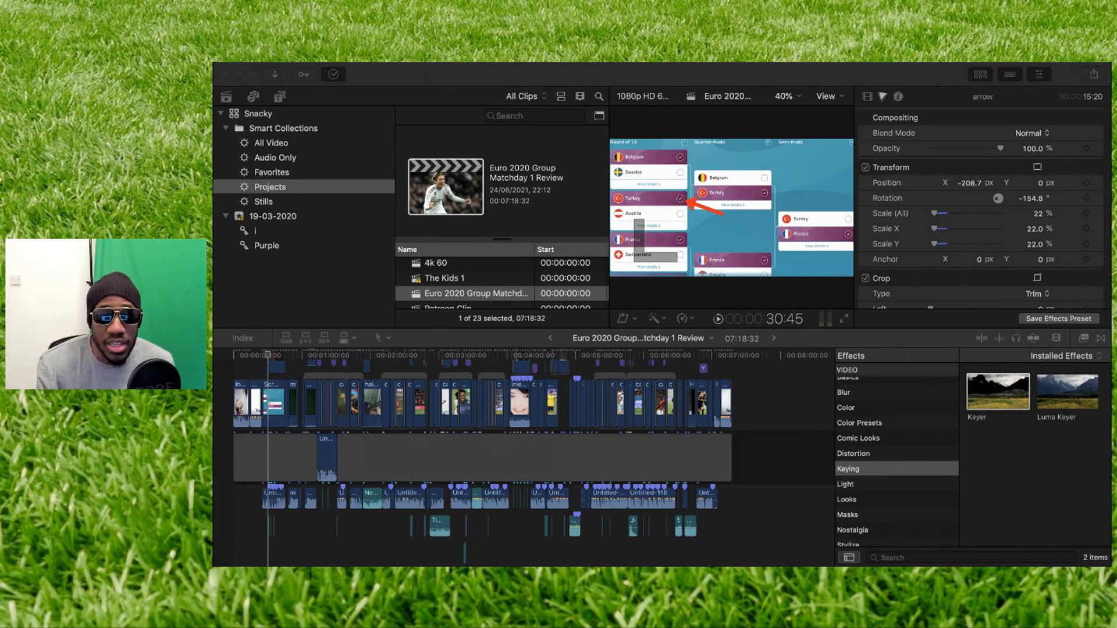
Look over the full Euro 2020 Group Matchday 1 Review timeline, from the connected clips down to the audio and sound-effect clips
{"action": "left_click", "coordinate": [721, 80]}
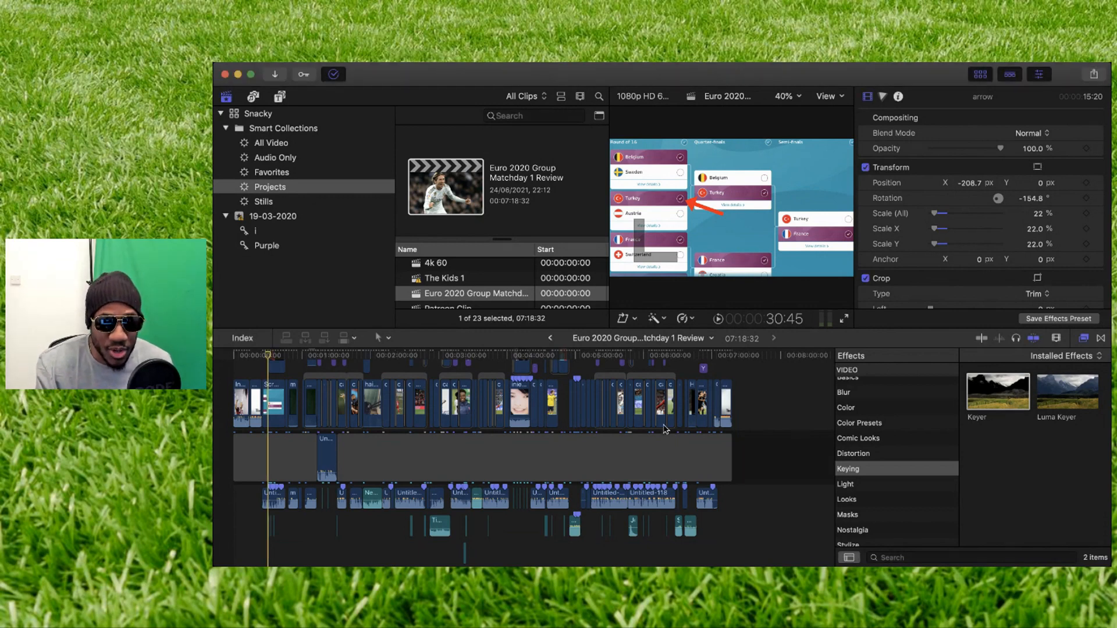
{"action": "scroll", "coordinate": [665, 429], "scroll_direction": "up", "scroll_amount": 5}
{"action": "scroll", "coordinate": [665, 429], "scroll_direction": "down", "scroll_amount": 3}
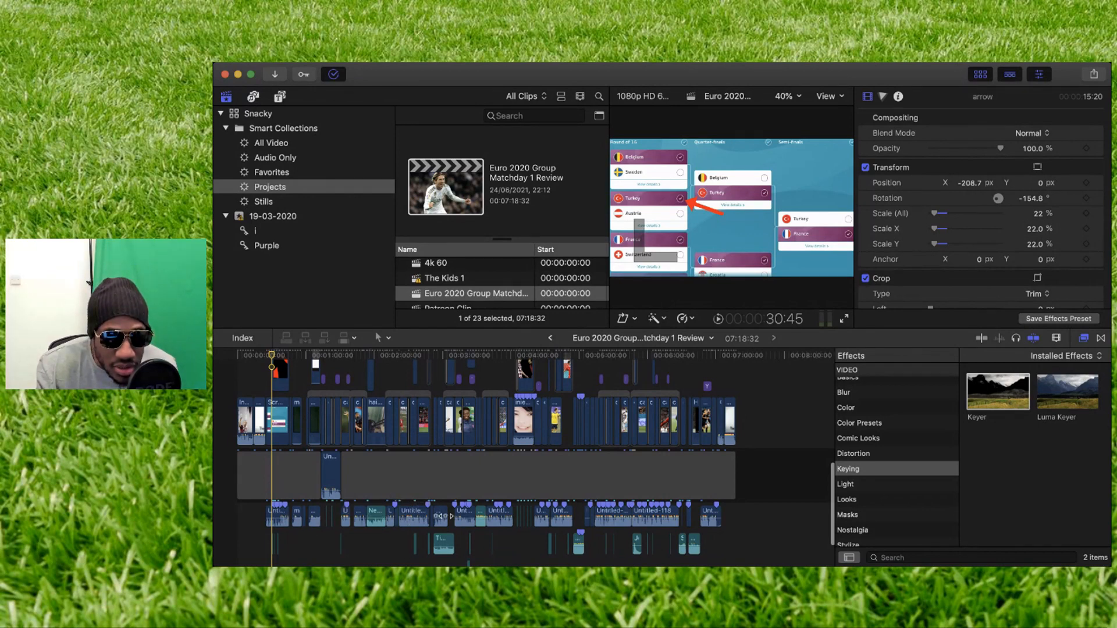
{"action": "scroll", "coordinate": [413, 550], "scroll_direction": "down", "scroll_amount": 2}
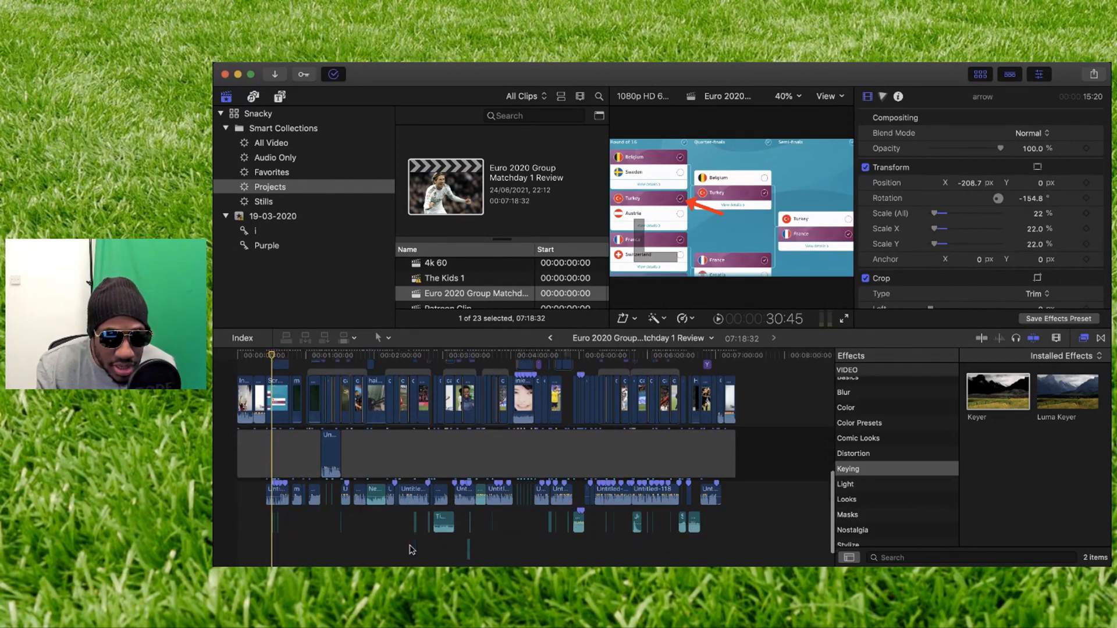
{"action": "scroll", "coordinate": [591, 532], "scroll_direction": "up", "scroll_amount": 3}
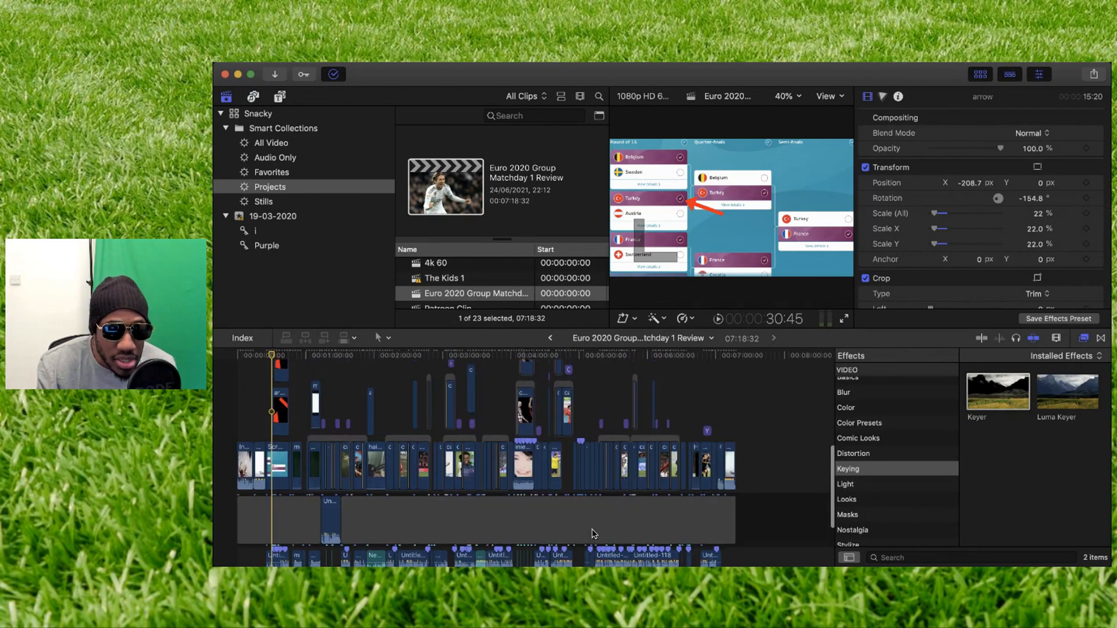
{"action": "scroll", "coordinate": [594, 533], "scroll_direction": "up", "scroll_amount": 2}
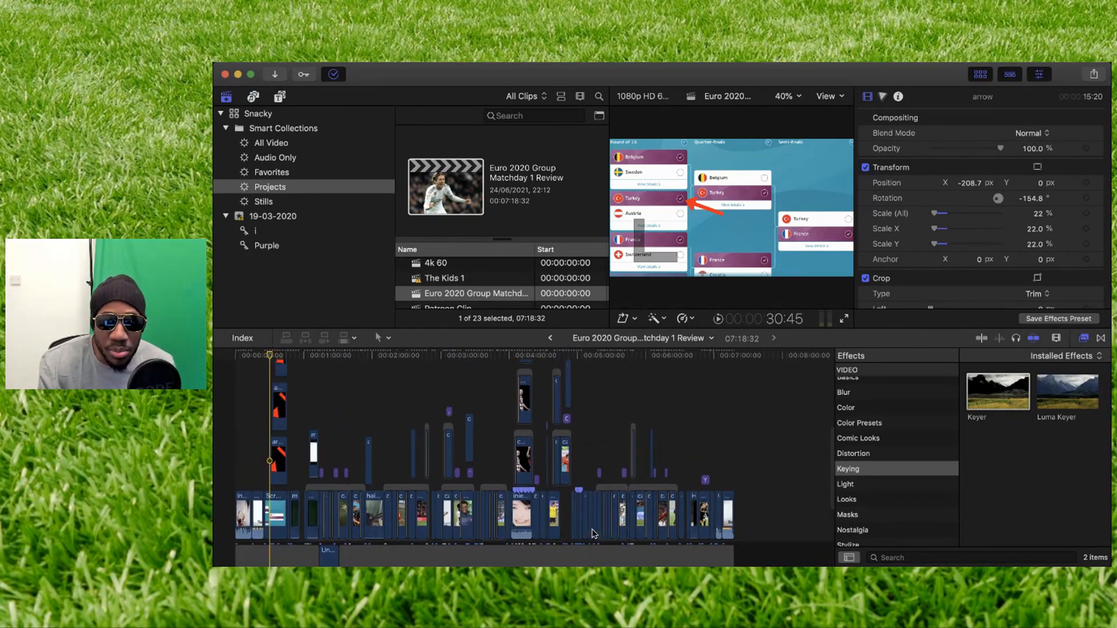
{"action": "key", "text": "super+Tab"}
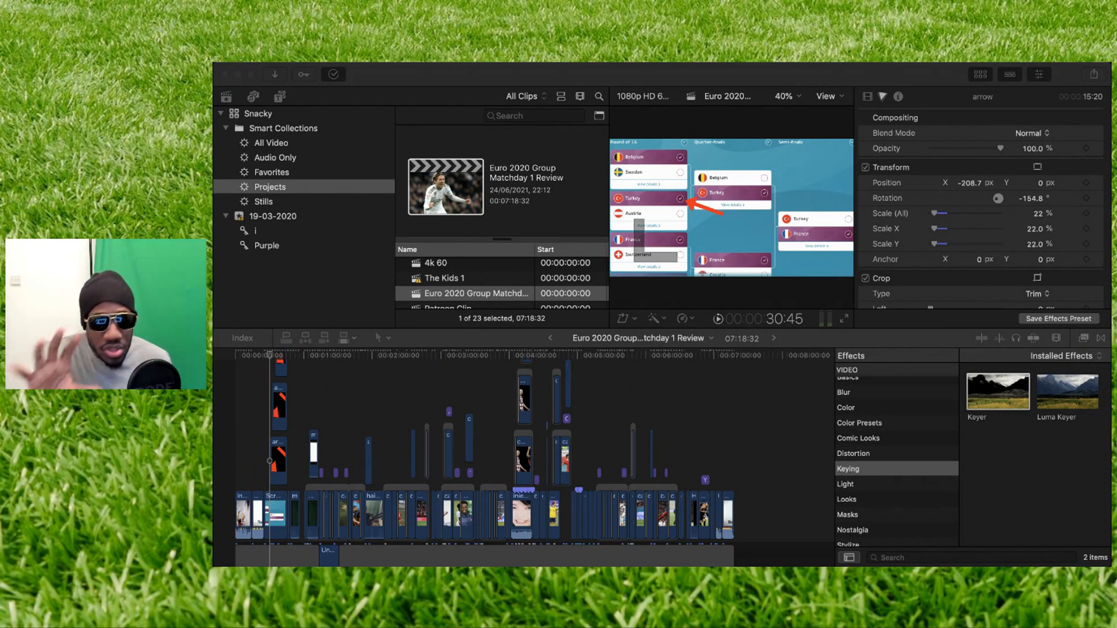
Browse the Stills smart collection and preview the images ta1, russia and bd34
{"action": "left_click", "coordinate": [661, 82]}
{"action": "left_click", "coordinate": [265, 202]}
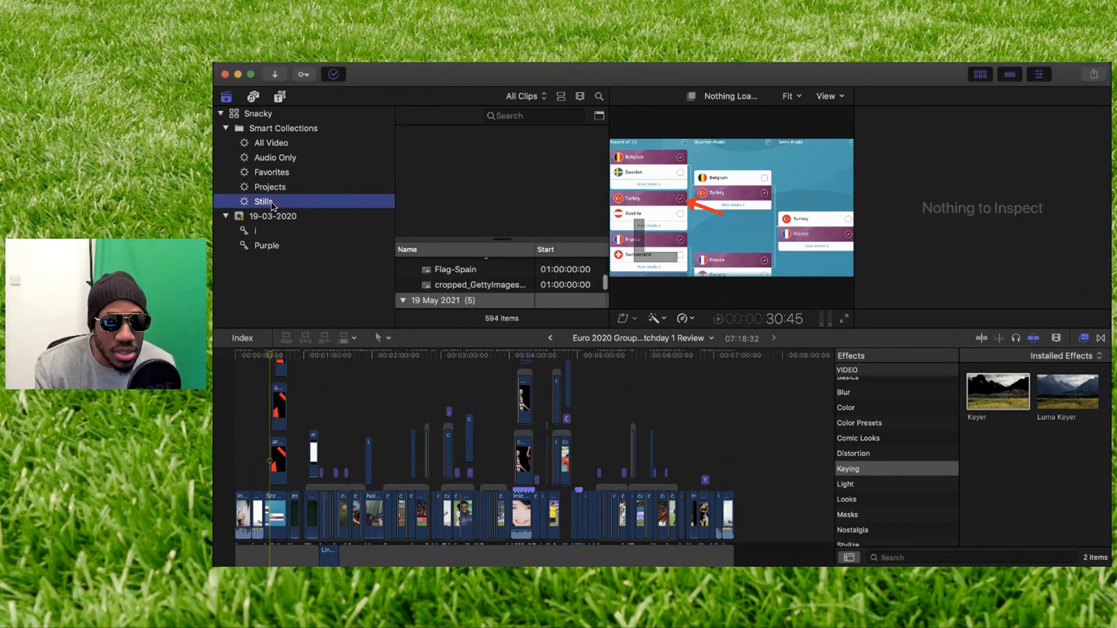
{"action": "scroll", "coordinate": [487, 288], "scroll_direction": "up", "scroll_amount": 5}
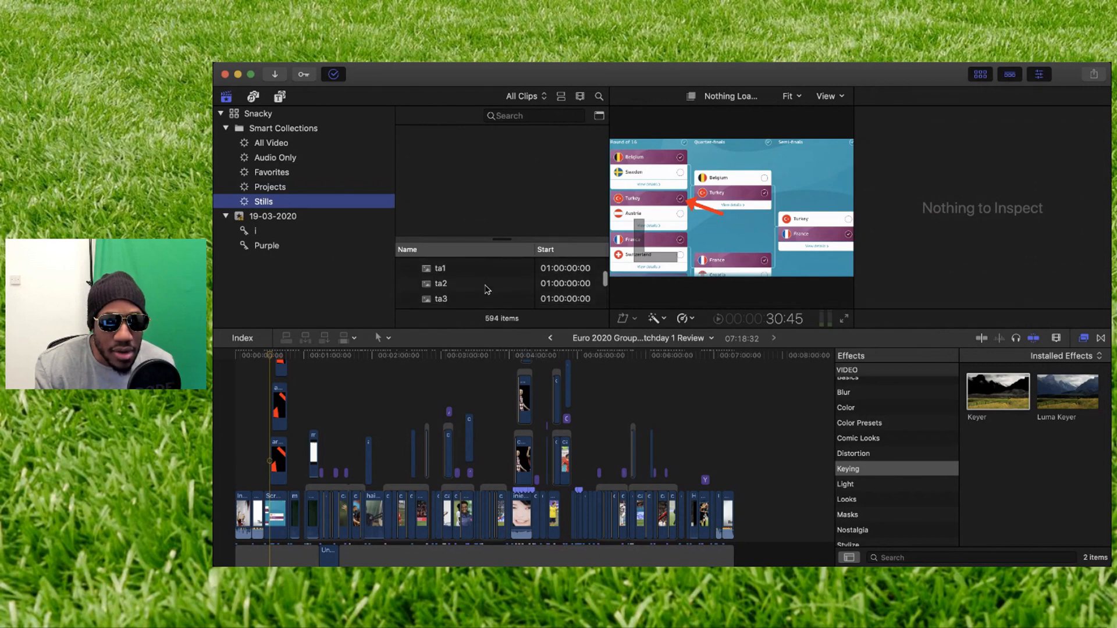
{"action": "left_click", "coordinate": [460, 288]}
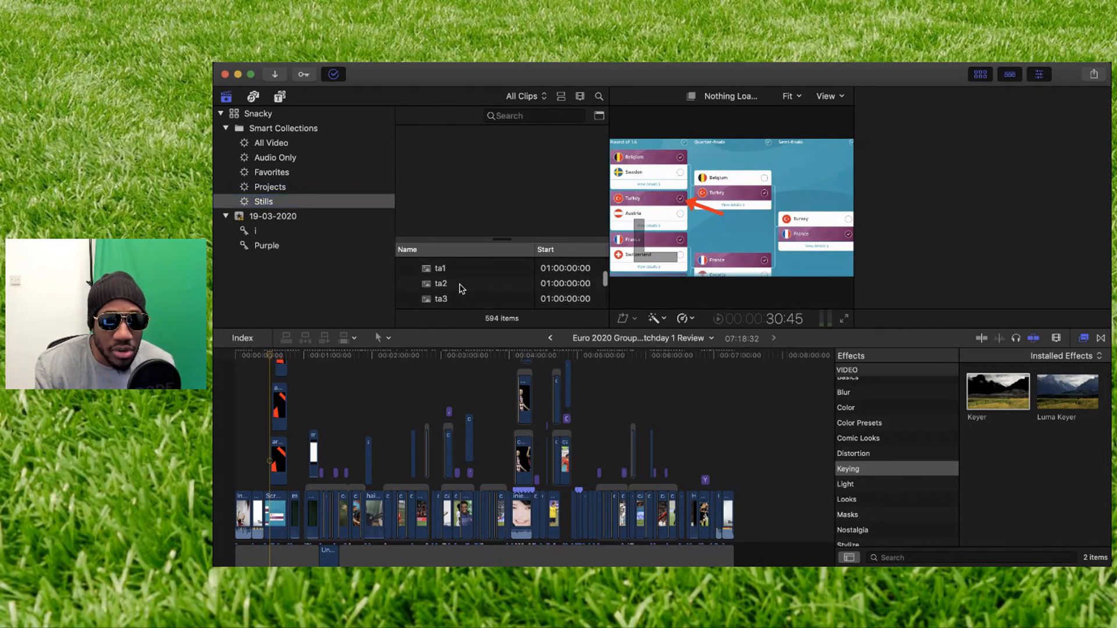
{"action": "left_click", "coordinate": [461, 271]}
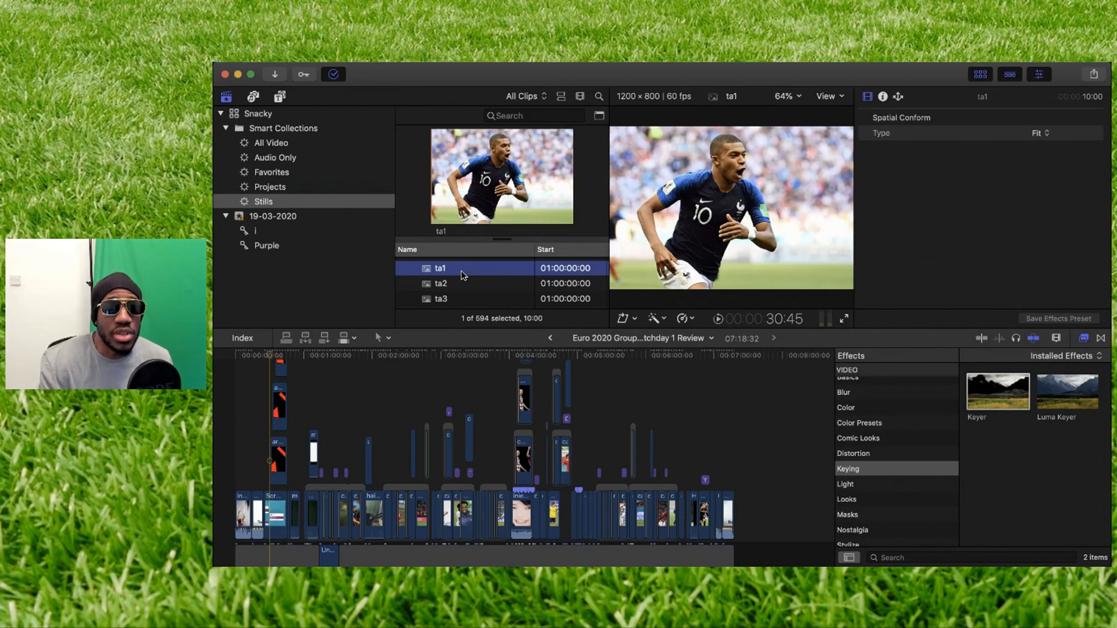
{"action": "scroll", "coordinate": [464, 275], "scroll_direction": "down", "scroll_amount": 5}
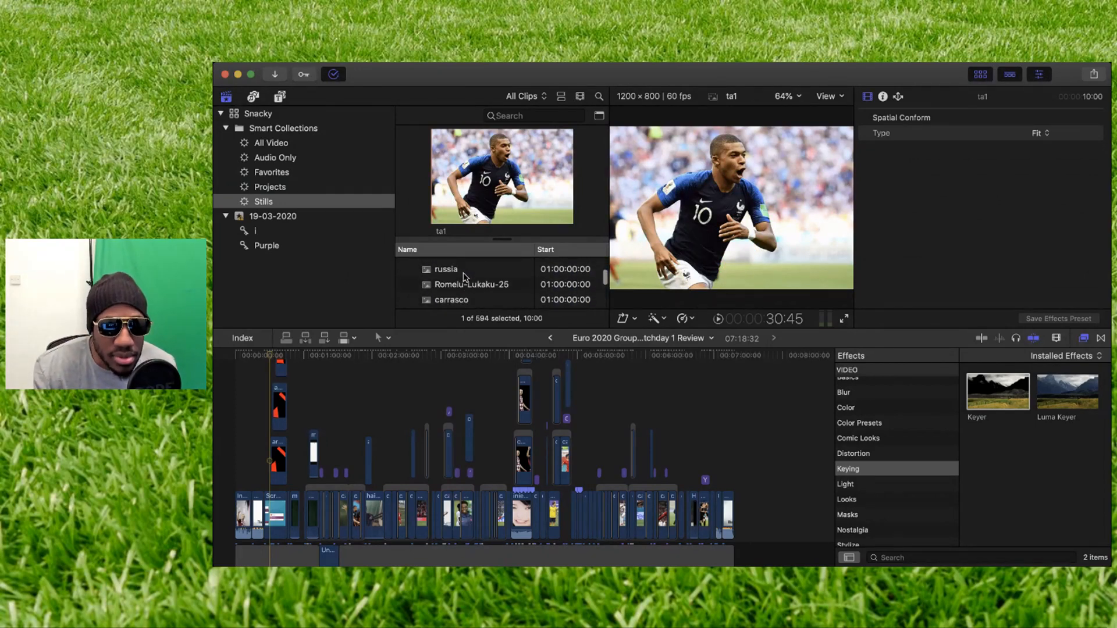
{"action": "left_click", "coordinate": [466, 272]}
{"action": "scroll", "coordinate": [467, 282], "scroll_direction": "up", "scroll_amount": 5}
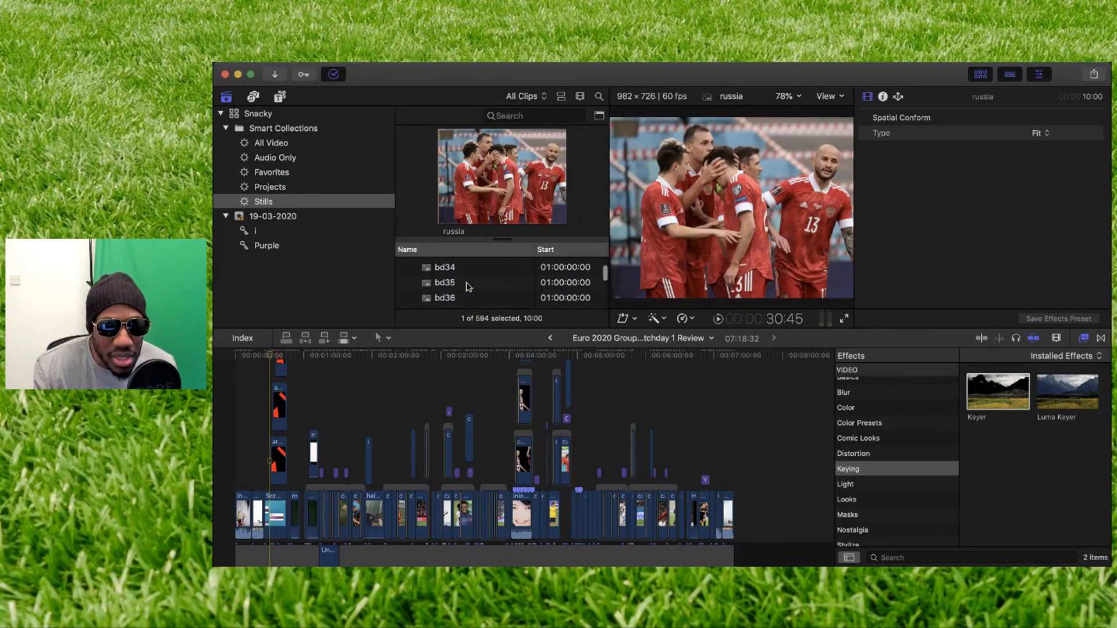
{"action": "left_click", "coordinate": [468, 282]}
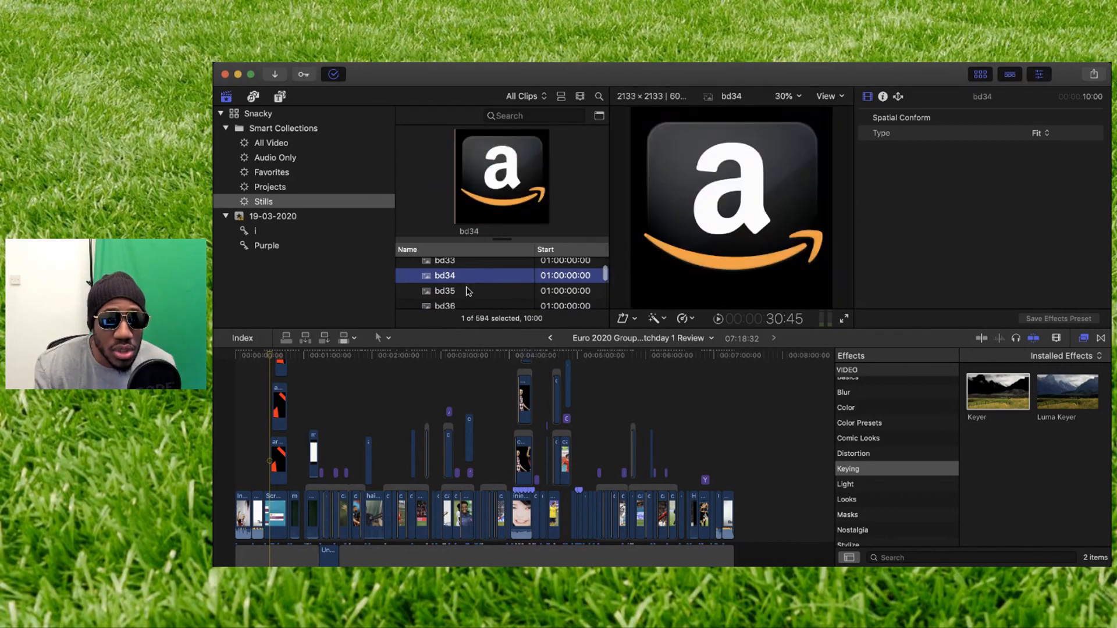
Preview further stills in the bd series, including bd35, bd37, bd39 and bd40
{"action": "left_click", "coordinate": [467, 291]}
{"action": "scroll", "coordinate": [468, 292], "scroll_direction": "down", "scroll_amount": 2}
{"action": "left_click", "coordinate": [468, 296]}
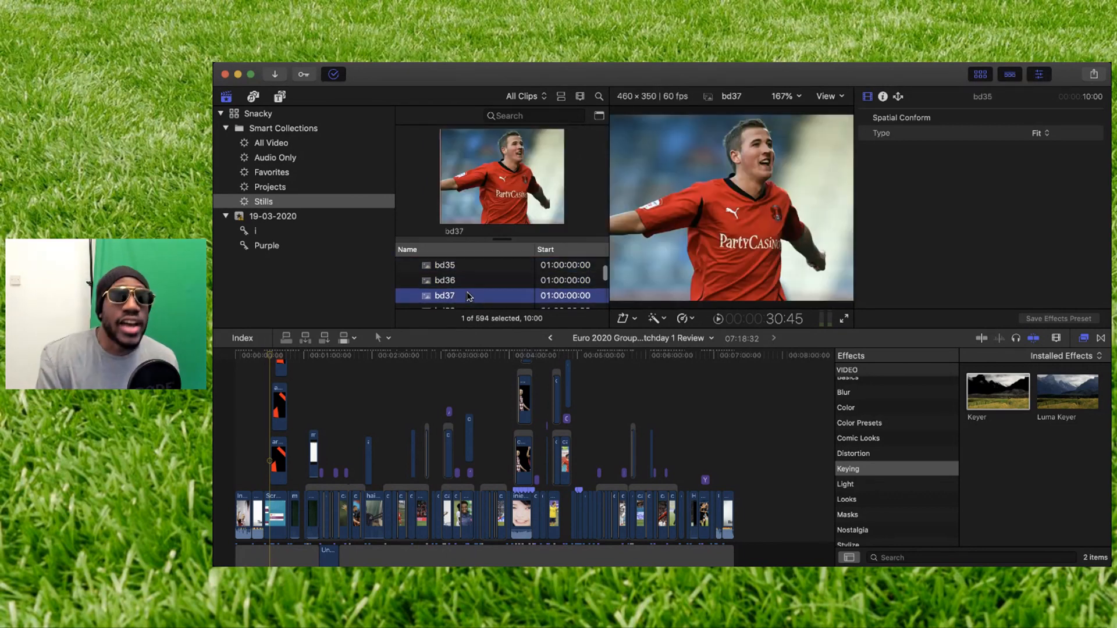
{"action": "scroll", "coordinate": [467, 296], "scroll_direction": "down", "scroll_amount": 2}
{"action": "left_click", "coordinate": [467, 285]}
{"action": "left_click", "coordinate": [468, 296]}
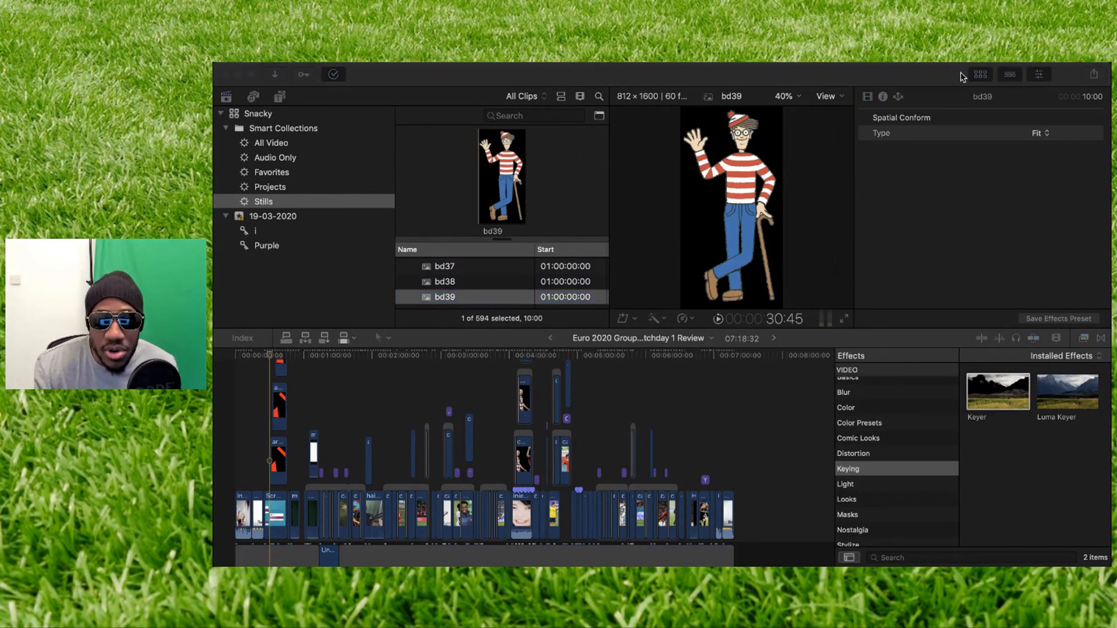
{"action": "left_click", "coordinate": [924, 68]}
{"action": "scroll", "coordinate": [485, 288], "scroll_direction": "down", "scroll_amount": 2}
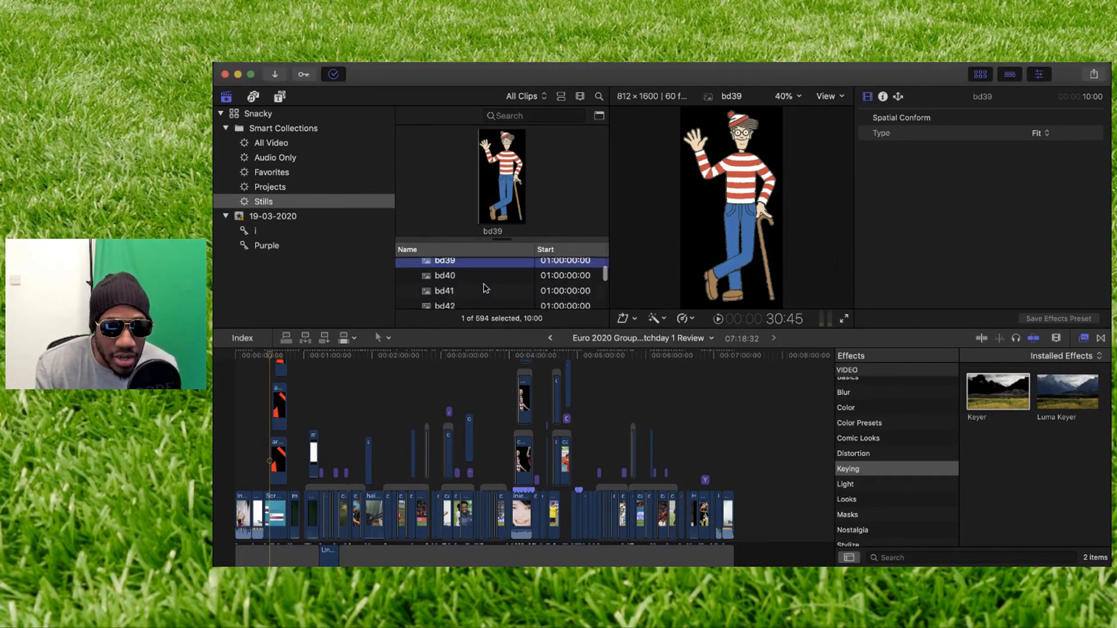
{"action": "left_click", "coordinate": [474, 277]}
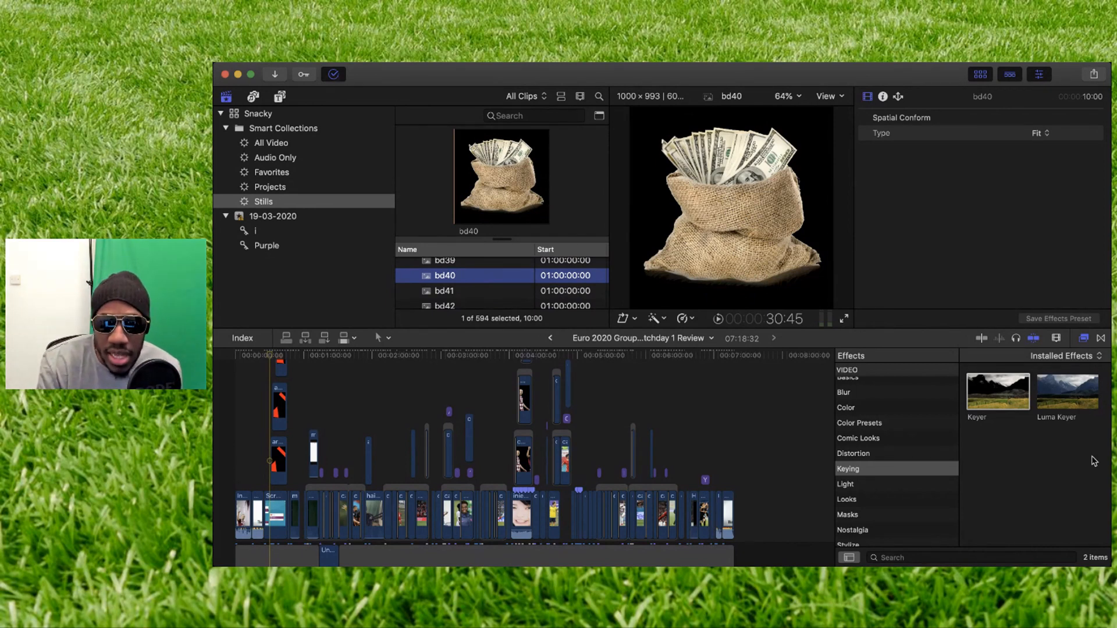
Play the tournament bracket section of the timeline from about 31:42 to review the arrows
{"action": "left_click", "coordinate": [1057, 339]}
{"action": "key", "text": "super+equal"}
{"action": "key", "text": "super+equal"}
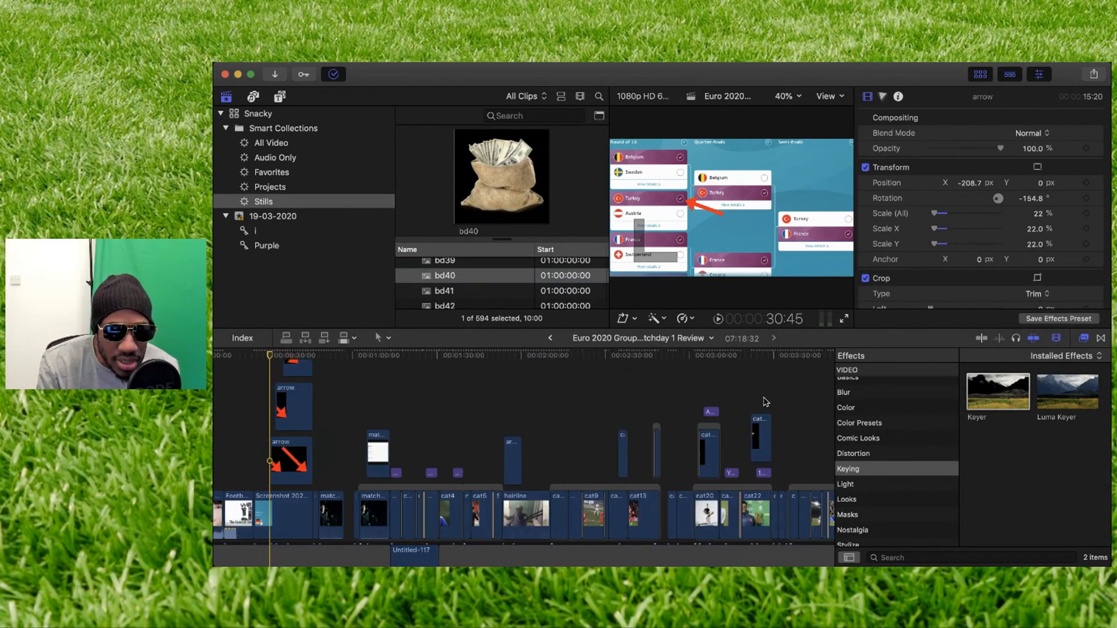
{"action": "scroll", "coordinate": [722, 407], "scroll_direction": "down", "scroll_amount": 3}
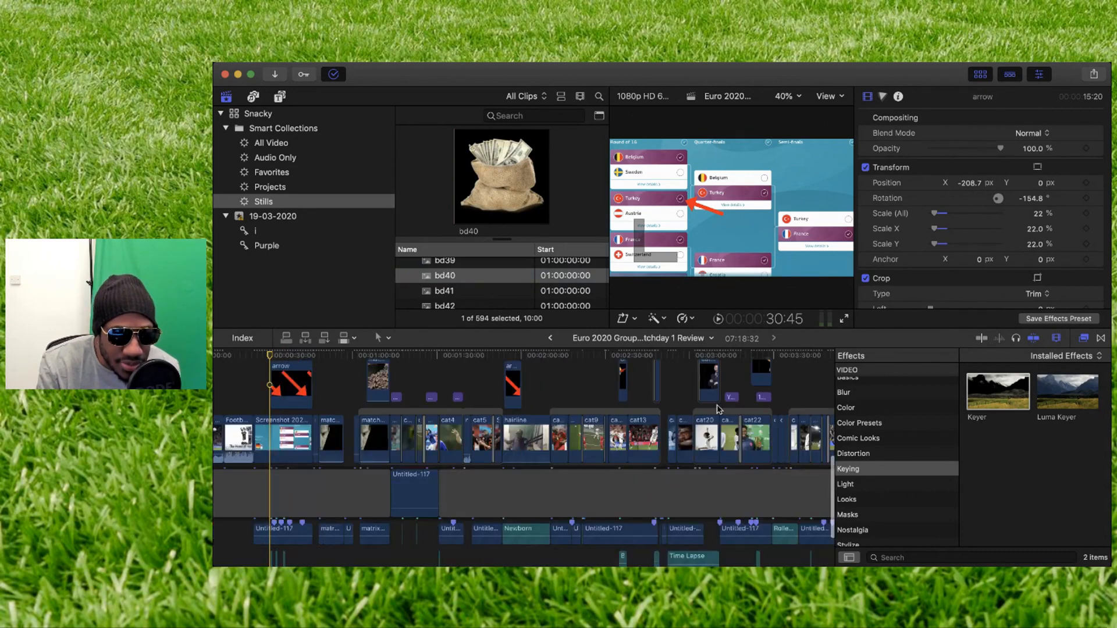
{"action": "scroll", "coordinate": [717, 409], "scroll_direction": "down", "scroll_amount": 3}
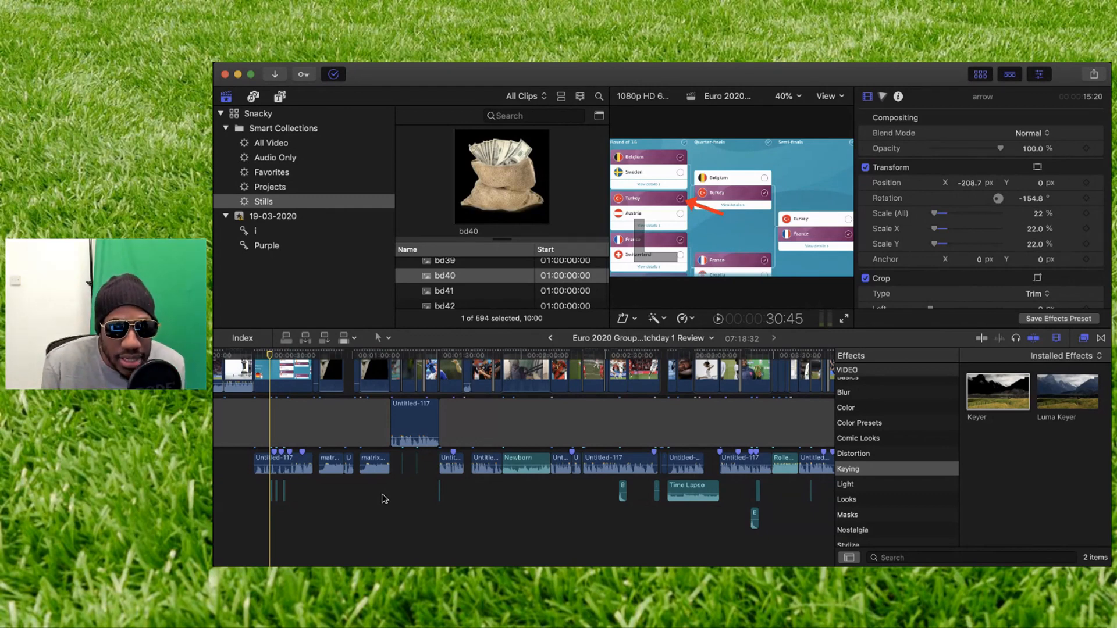
{"action": "left_click", "coordinate": [273, 356]}
{"action": "left_click_drag", "start_coordinate": [273, 356], "coordinate": [276, 358]}
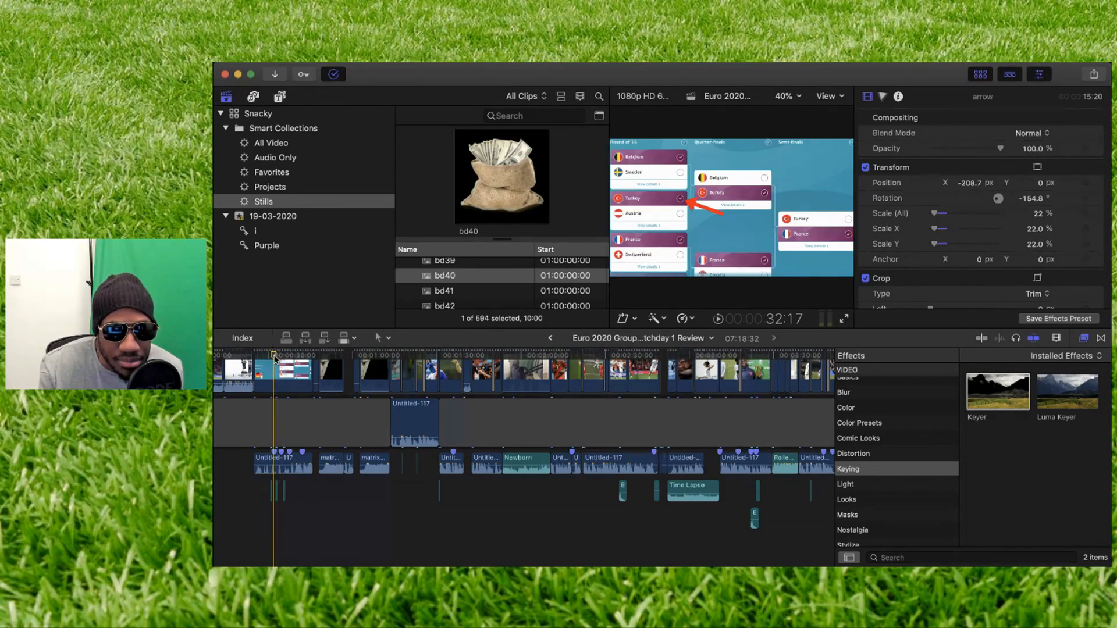
{"action": "left_click_drag", "start_coordinate": [276, 359], "coordinate": [273, 358]}
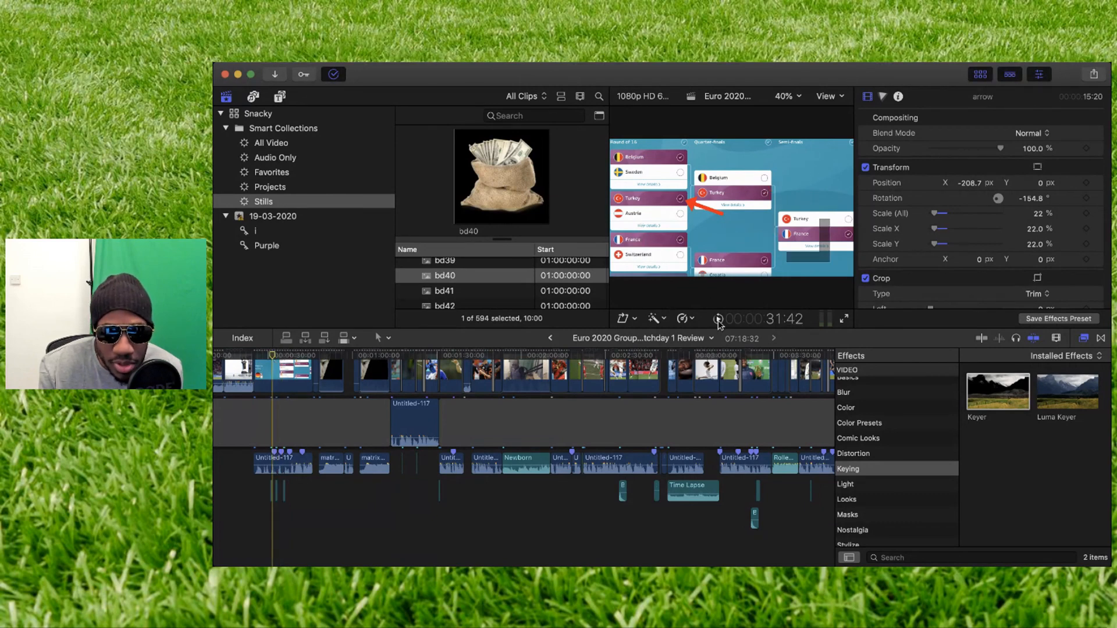
{"action": "left_click", "coordinate": [720, 321]}
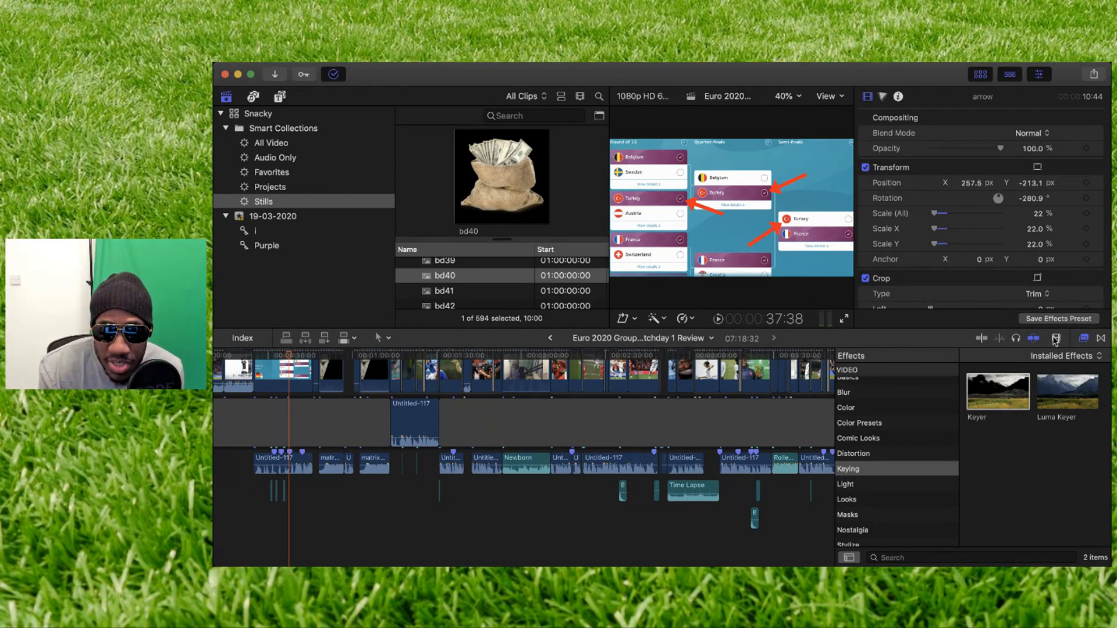
Return the playhead to 32:17 and examine the arrow clips stacked above the bracket screenshot, with their markers and sound effects
{"action": "key", "text": "super+equal"}
{"action": "key", "text": "super+equal"}
{"action": "key", "text": "super+equal"}
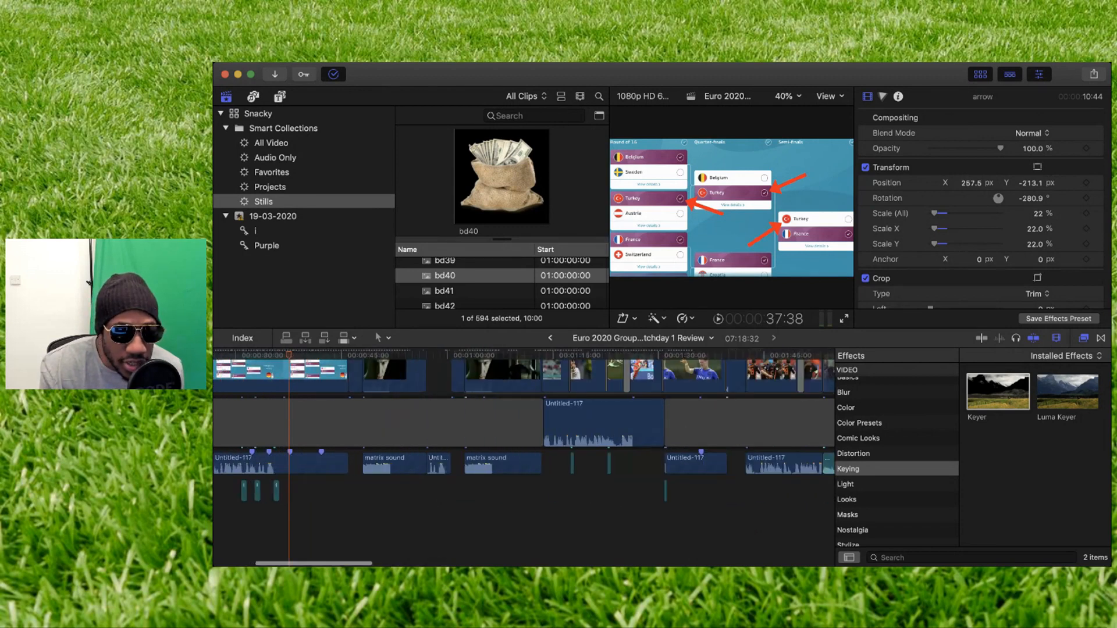
{"action": "scroll", "coordinate": [286, 432], "scroll_direction": "left", "scroll_amount": 3}
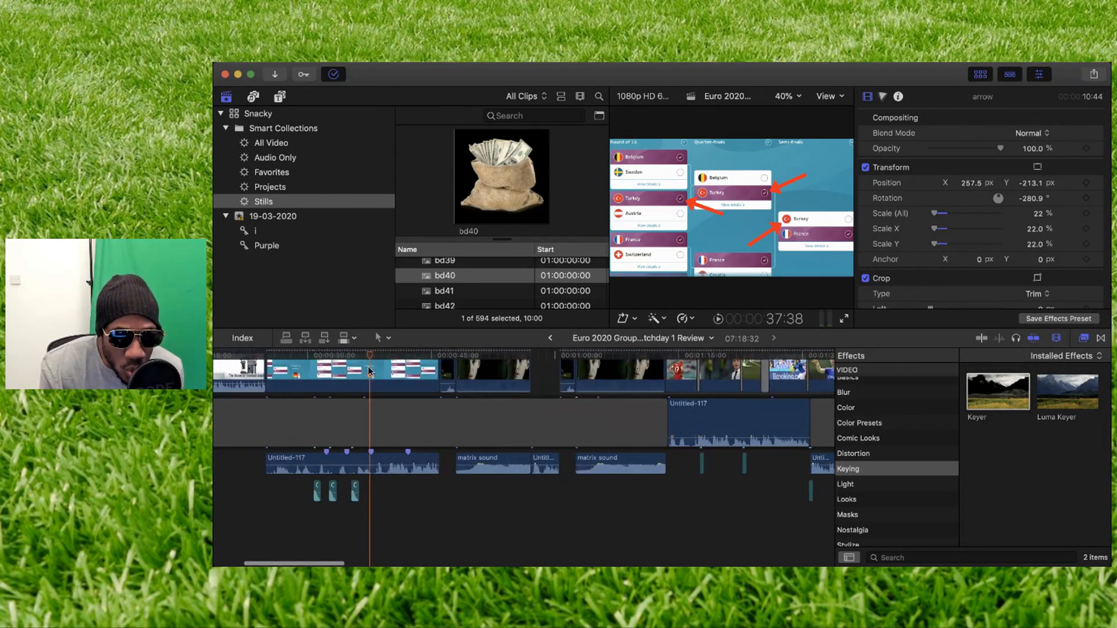
{"action": "left_click_drag", "start_coordinate": [371, 358], "coordinate": [329, 361]}
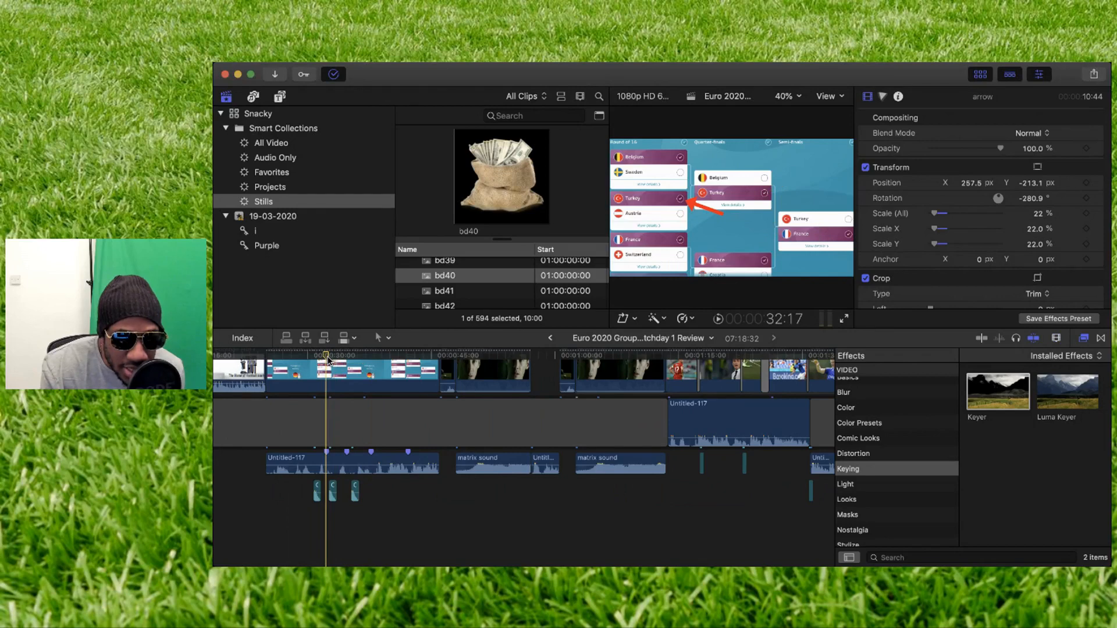
{"action": "scroll", "coordinate": [356, 402], "scroll_direction": "up", "scroll_amount": 4}
{"action": "scroll", "coordinate": [357, 402], "scroll_direction": "down", "scroll_amount": 3}
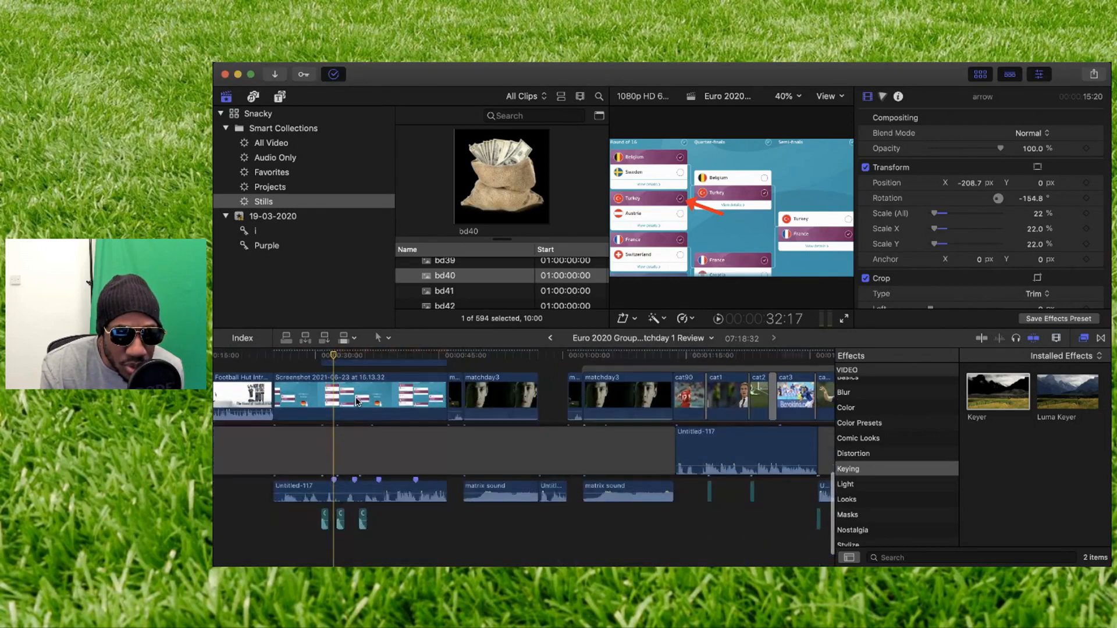
{"action": "scroll", "coordinate": [357, 402], "scroll_direction": "up", "scroll_amount": 1}
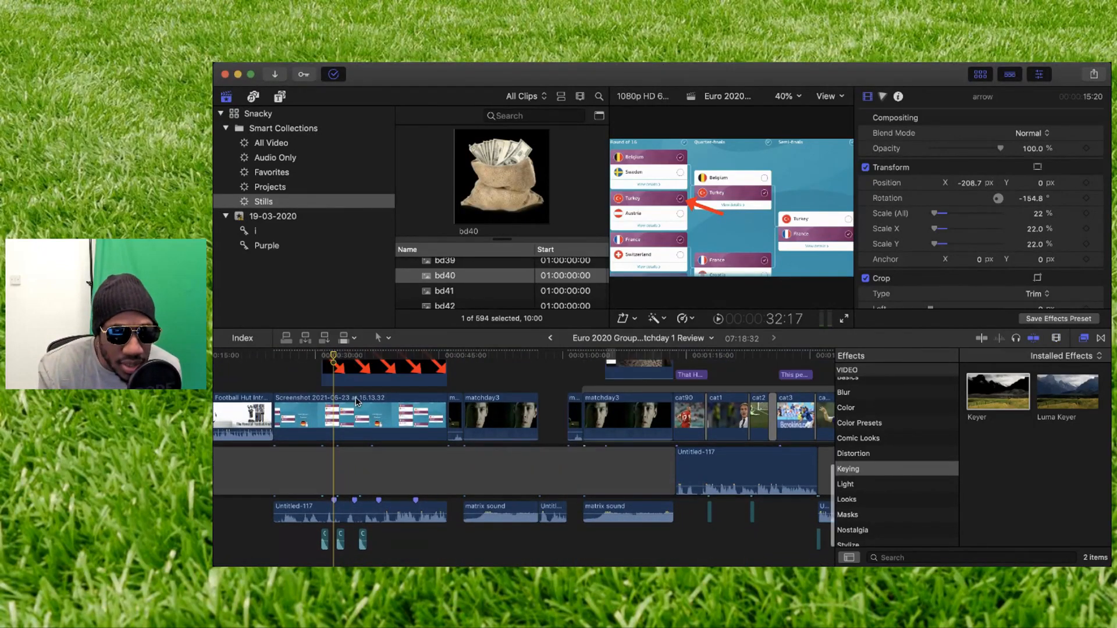
{"action": "scroll", "coordinate": [357, 400], "scroll_direction": "up", "scroll_amount": 4}
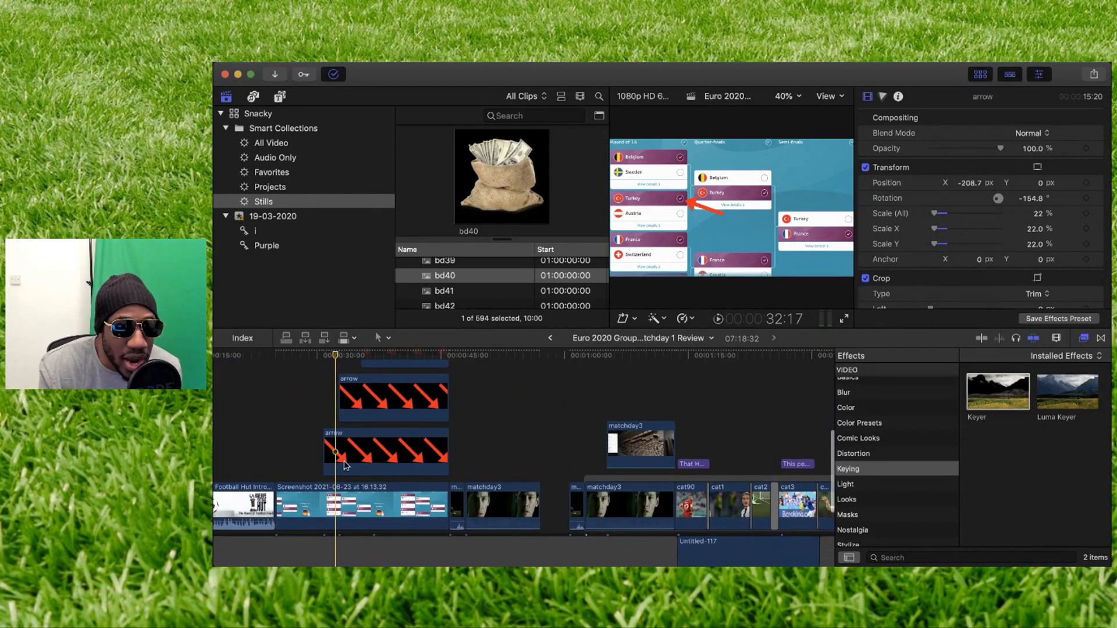
{"action": "scroll", "coordinate": [375, 454], "scroll_direction": "down", "scroll_amount": 3}
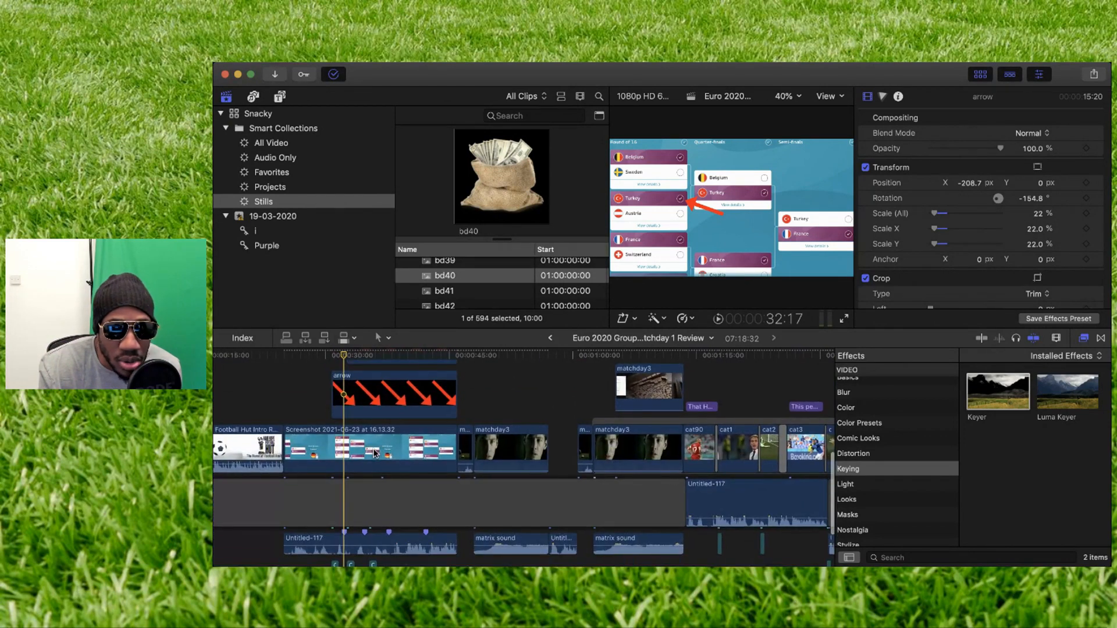
Examine the timeline from about one minute to two and a half minutes, covering its images, titles, voice-over and sound effects
{"action": "scroll", "coordinate": [376, 454], "scroll_direction": "right", "scroll_amount": 5}
{"action": "scroll", "coordinate": [375, 454], "scroll_direction": "right", "scroll_amount": 4}
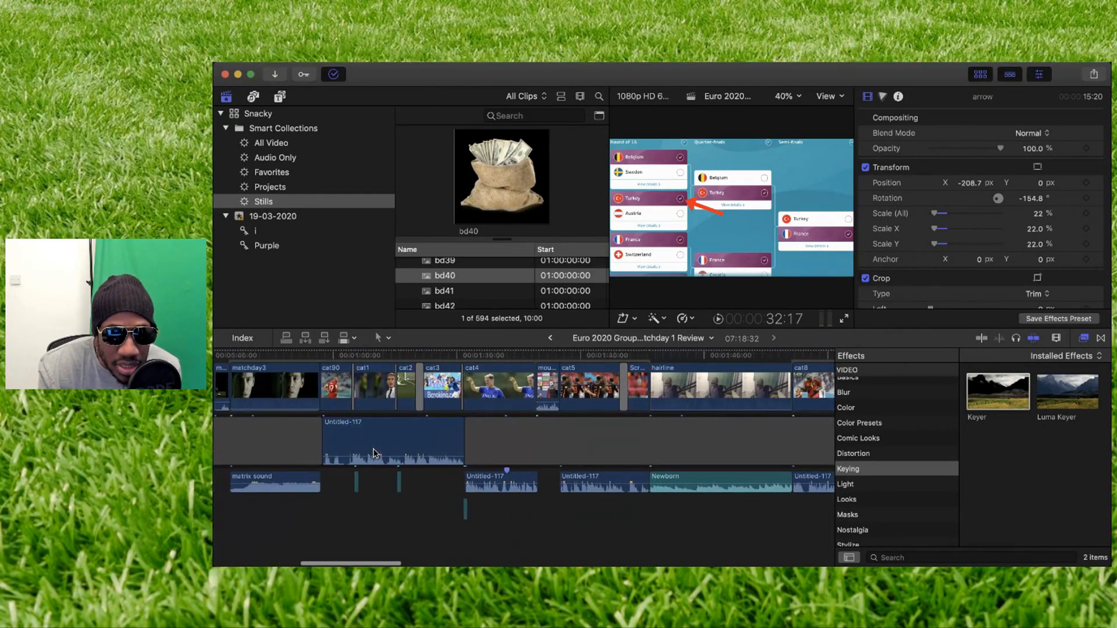
{"action": "scroll", "coordinate": [519, 502], "scroll_direction": "down", "scroll_amount": 3}
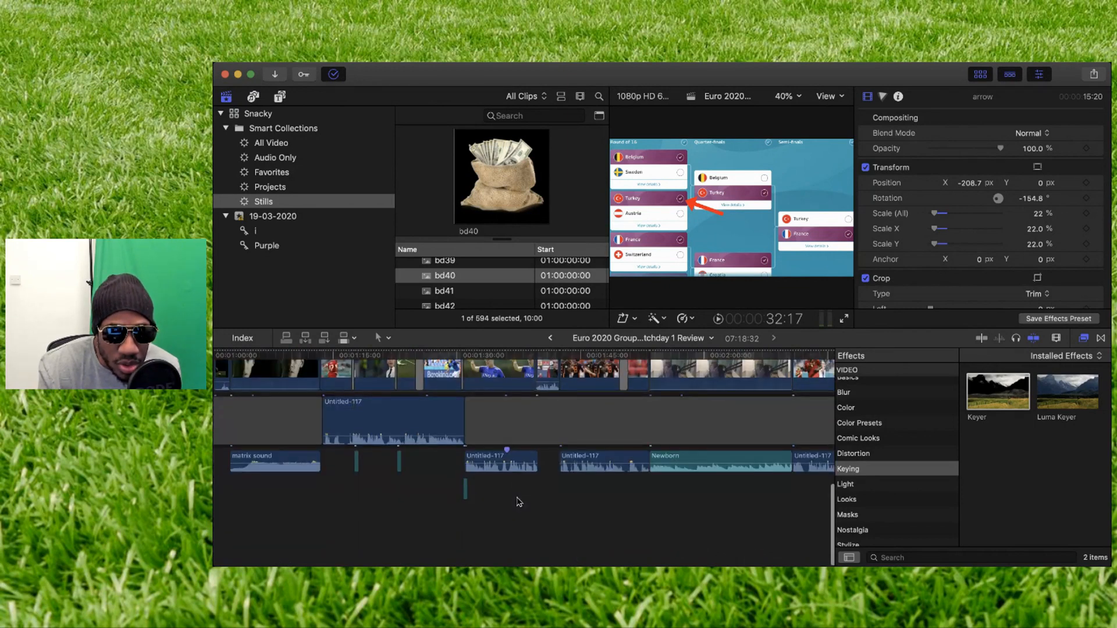
{"action": "scroll", "coordinate": [519, 502], "scroll_direction": "up", "scroll_amount": 3}
{"action": "scroll", "coordinate": [520, 502], "scroll_direction": "down", "scroll_amount": 2}
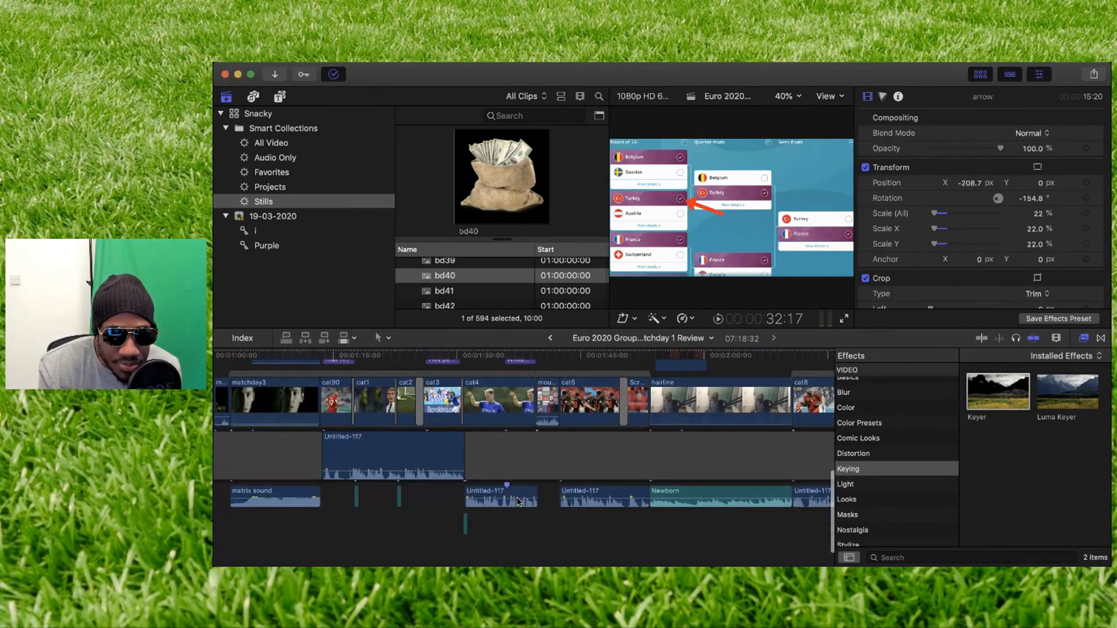
{"action": "scroll", "coordinate": [517, 483], "scroll_direction": "up", "scroll_amount": 4}
{"action": "scroll", "coordinate": [515, 469], "scroll_direction": "down", "scroll_amount": 2}
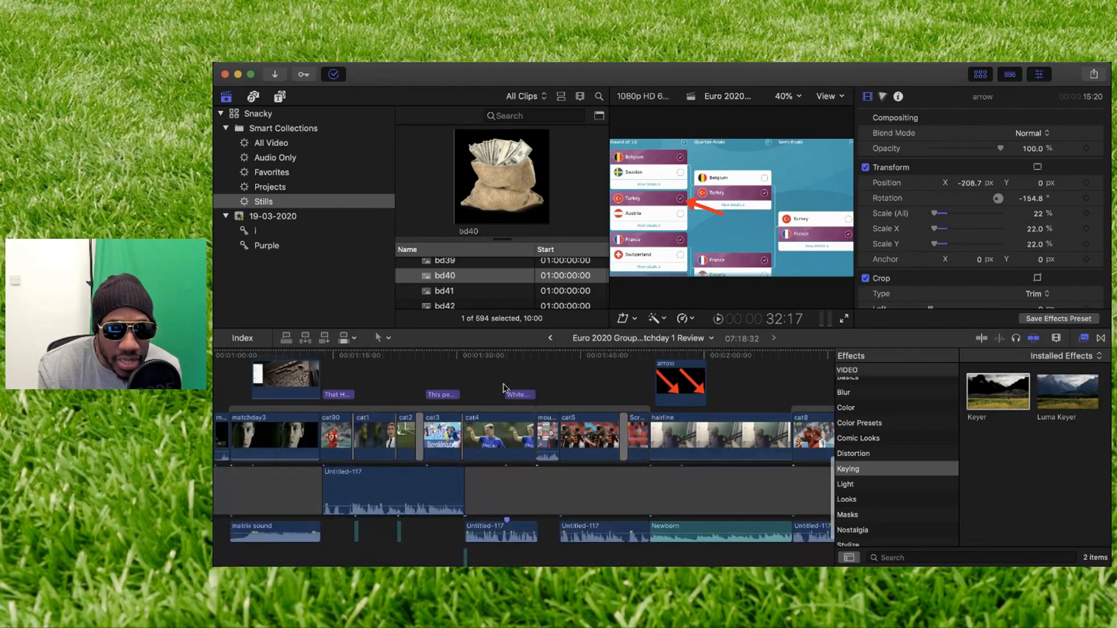
{"action": "scroll", "coordinate": [514, 370], "scroll_direction": "right", "scroll_amount": 3}
{"action": "scroll", "coordinate": [526, 414], "scroll_direction": "right", "scroll_amount": 4}
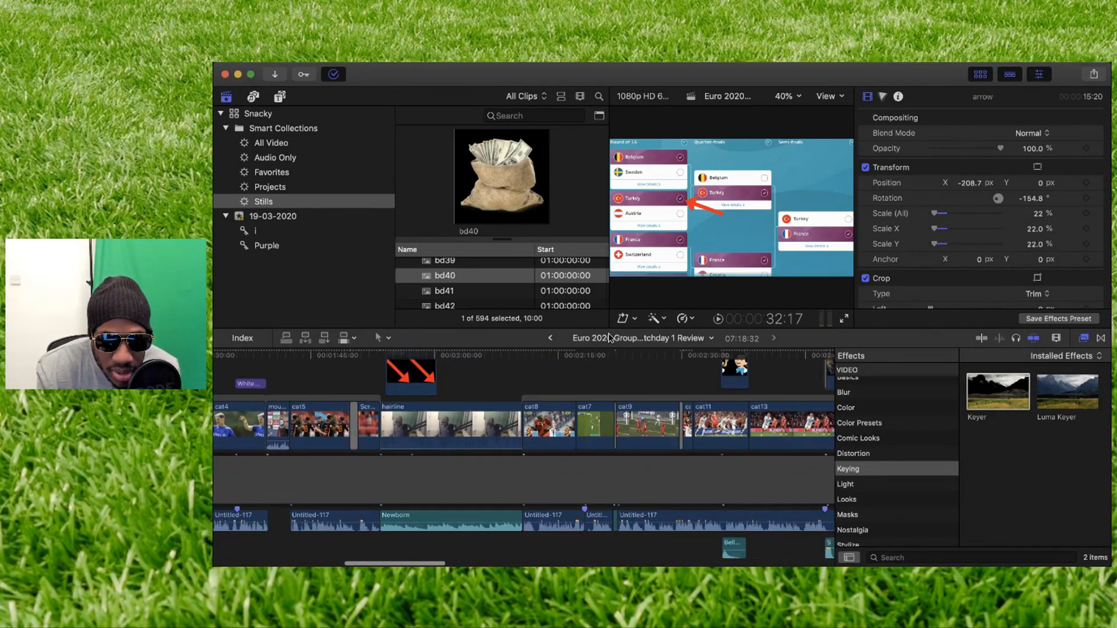
Check the cat7 clip at the 2:18:15 marker and the Slide transition on the overlay above cat13 at 2:47:30
{"action": "left_click", "coordinate": [585, 355]}
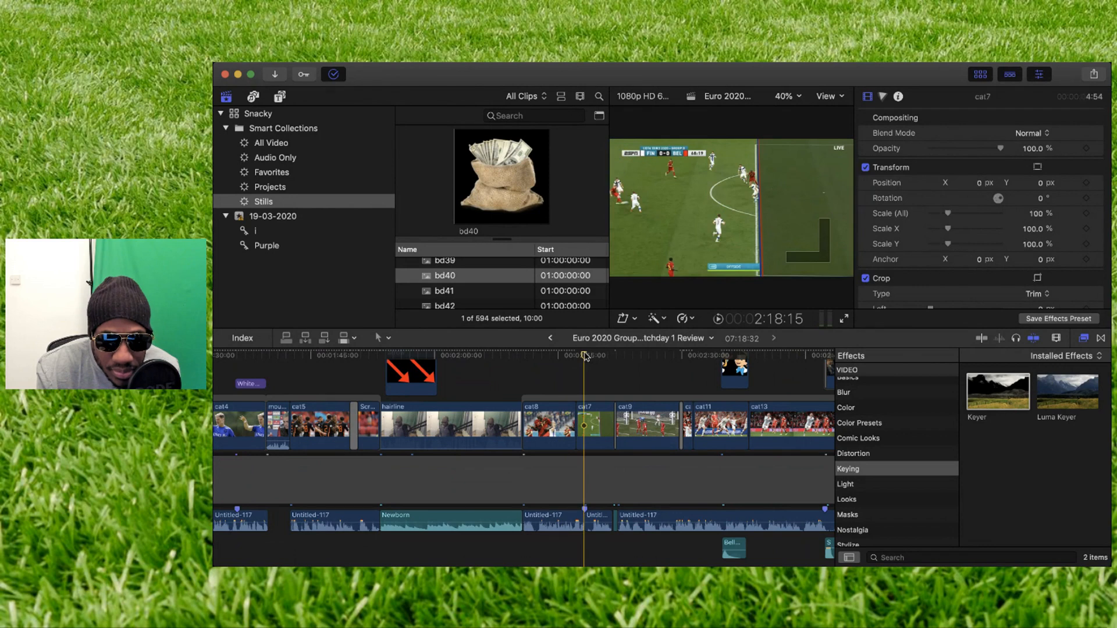
{"action": "mouse_move", "coordinate": [584, 356]}
{"action": "left_mouse_down"}
{"action": "mouse_move", "coordinate": [569, 357]}
{"action": "mouse_move", "coordinate": [588, 357]}
{"action": "left_mouse_up"}
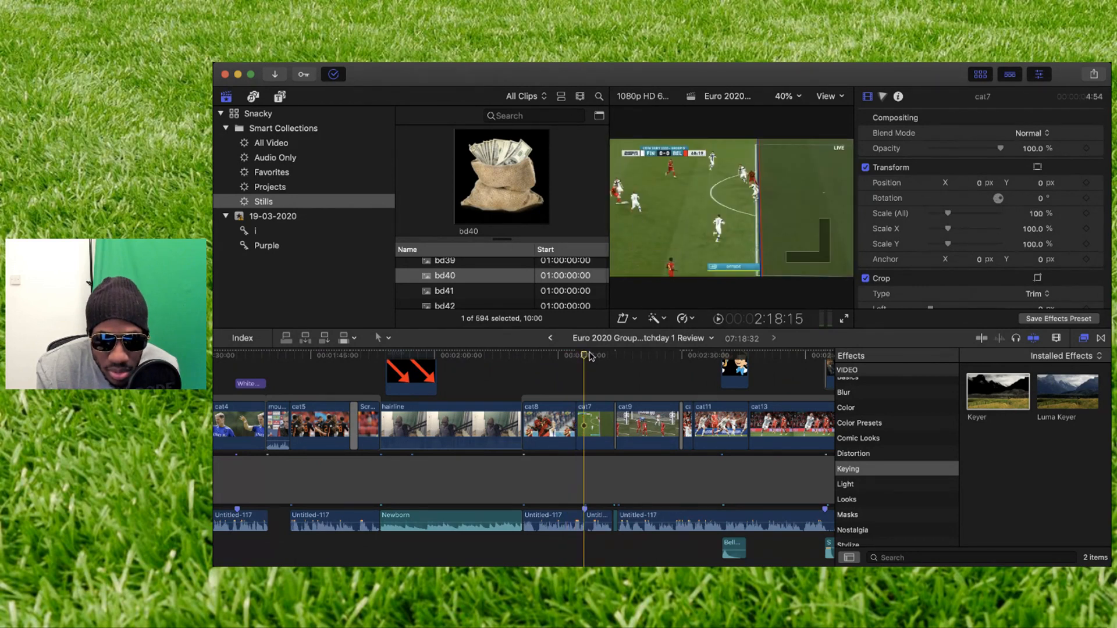
{"action": "scroll", "coordinate": [590, 356], "scroll_direction": "right", "scroll_amount": 5}
{"action": "scroll", "coordinate": [636, 368], "scroll_direction": "up", "scroll_amount": 3}
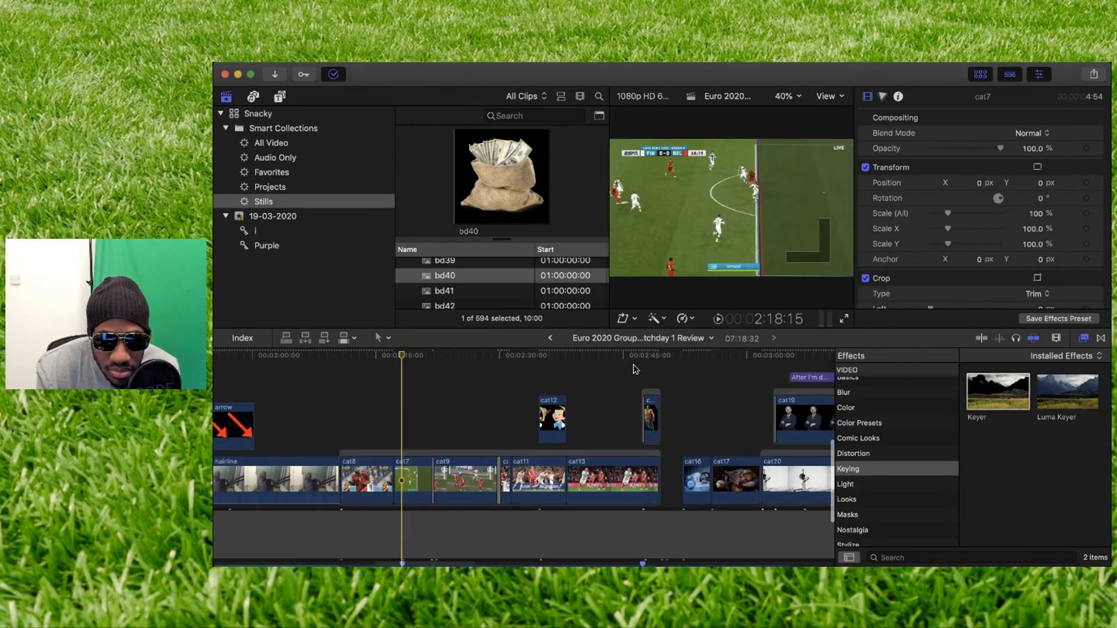
{"action": "scroll", "coordinate": [635, 368], "scroll_direction": "up", "scroll_amount": 1}
{"action": "left_click", "coordinate": [645, 357]}
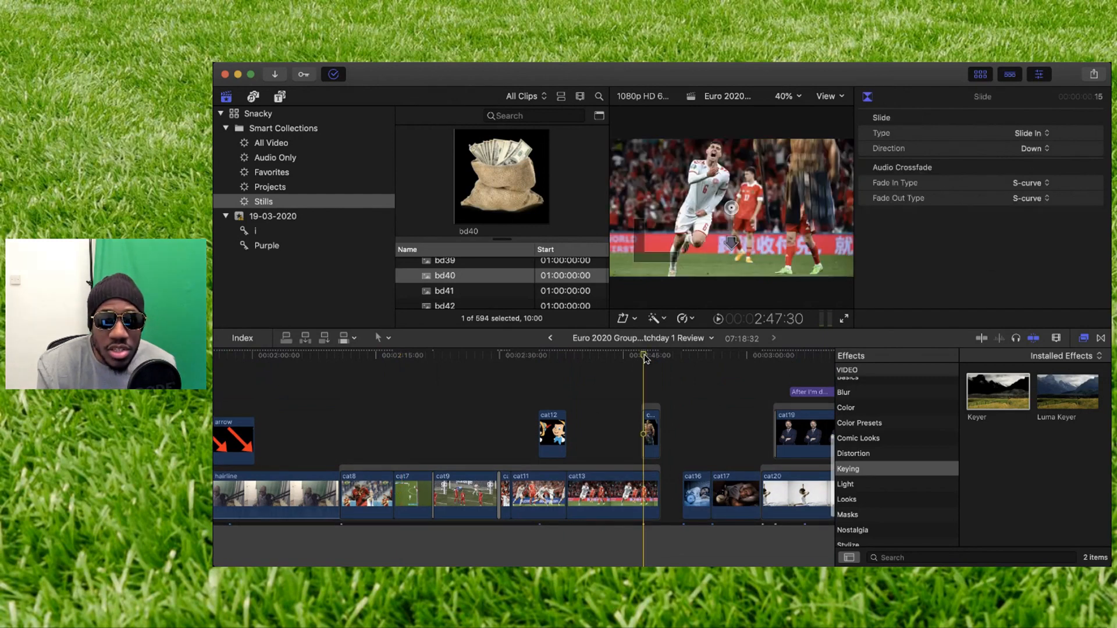
Play the cat13 section from 2:44:54 through the sliding overlay and its sound effect, and return the playhead to 2:47:30
{"action": "scroll", "coordinate": [648, 373], "scroll_direction": "down", "scroll_amount": 1}
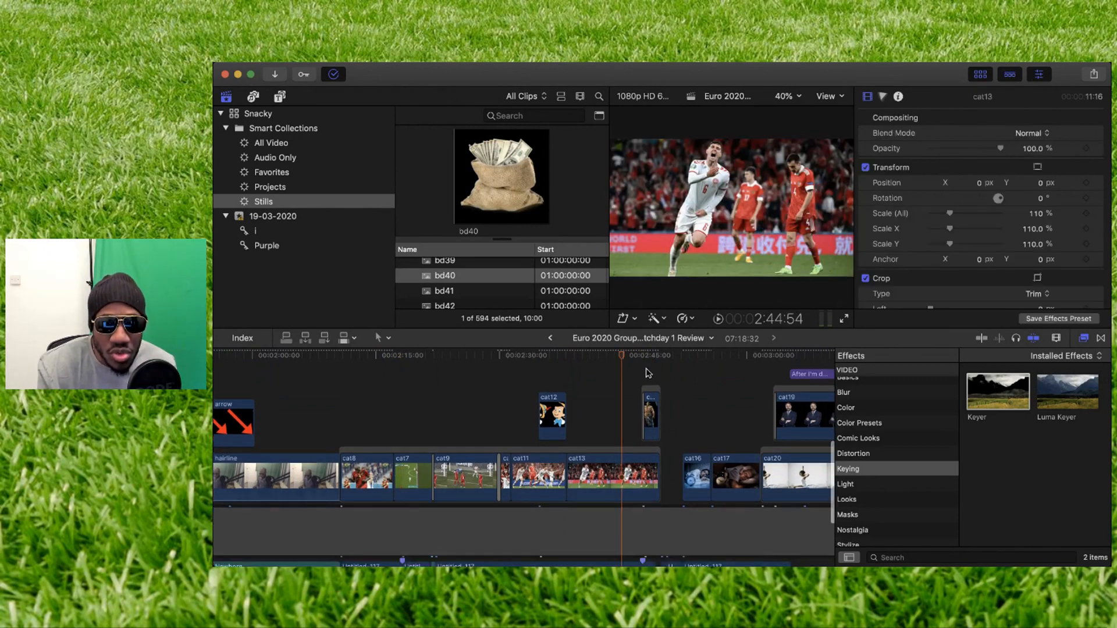
{"action": "scroll", "coordinate": [659, 511], "scroll_direction": "down", "scroll_amount": 2}
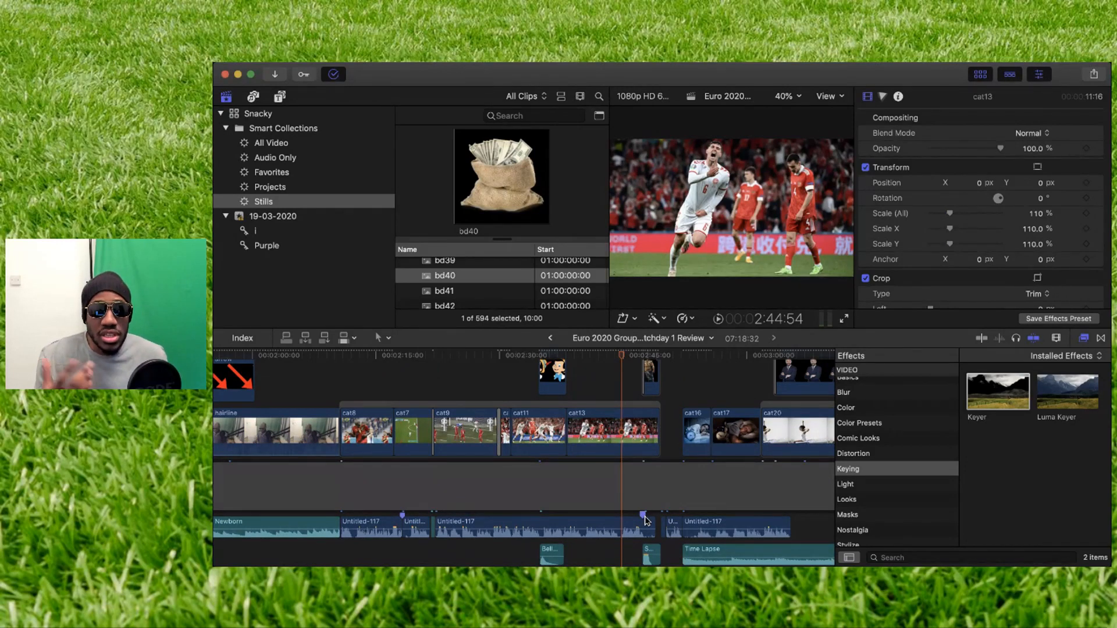
{"action": "left_click", "coordinate": [719, 319]}
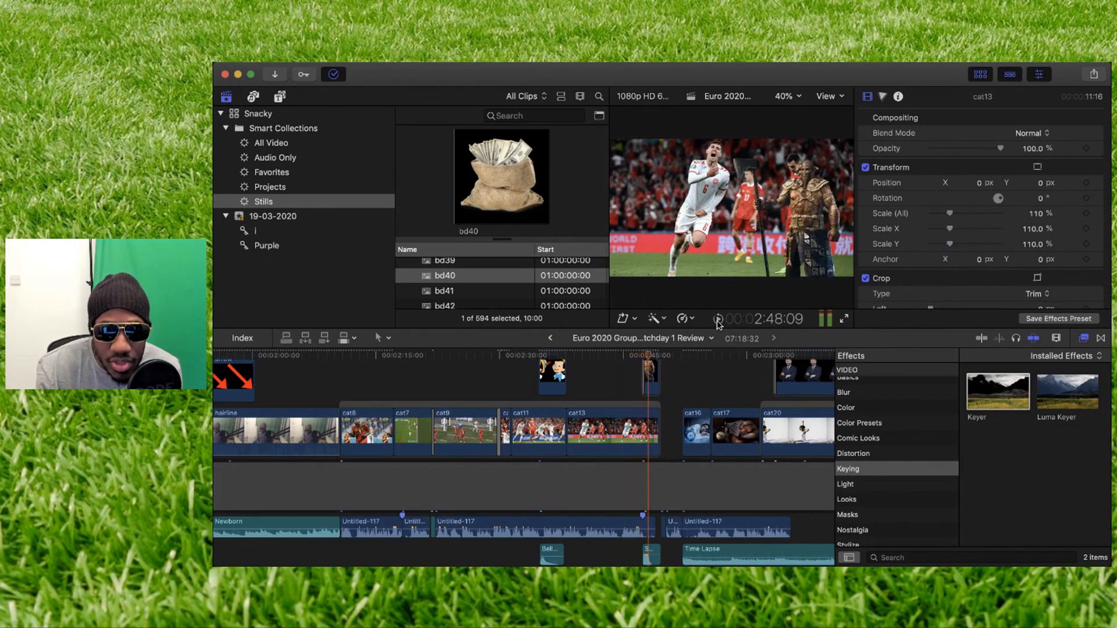
{"action": "left_click", "coordinate": [718, 320]}
{"action": "left_click", "coordinate": [655, 363]}
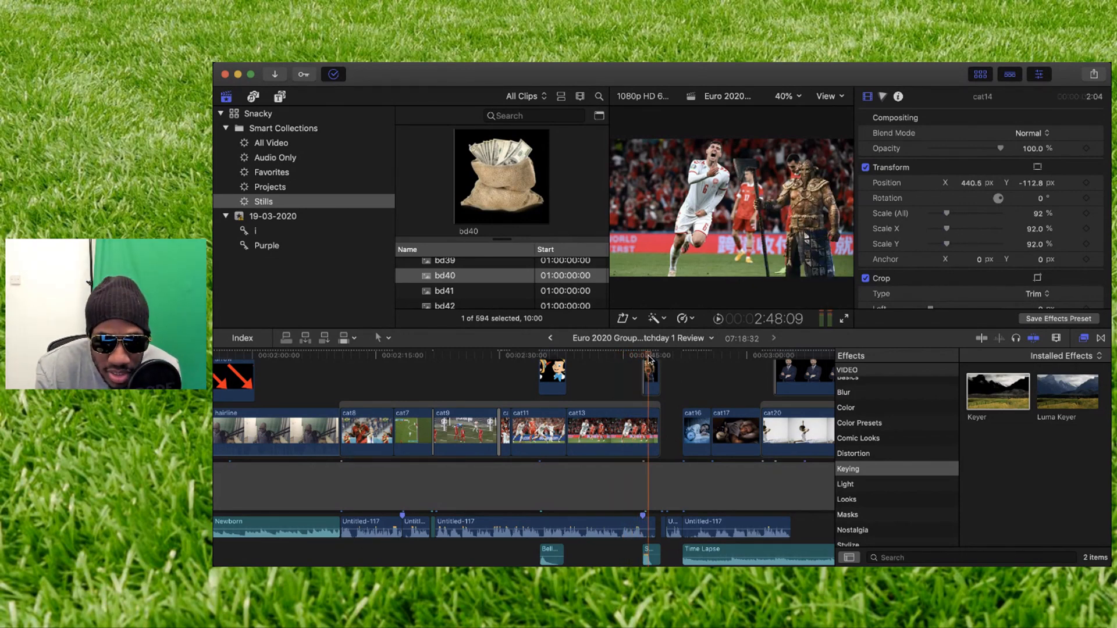
{"action": "left_click", "coordinate": [644, 371]}
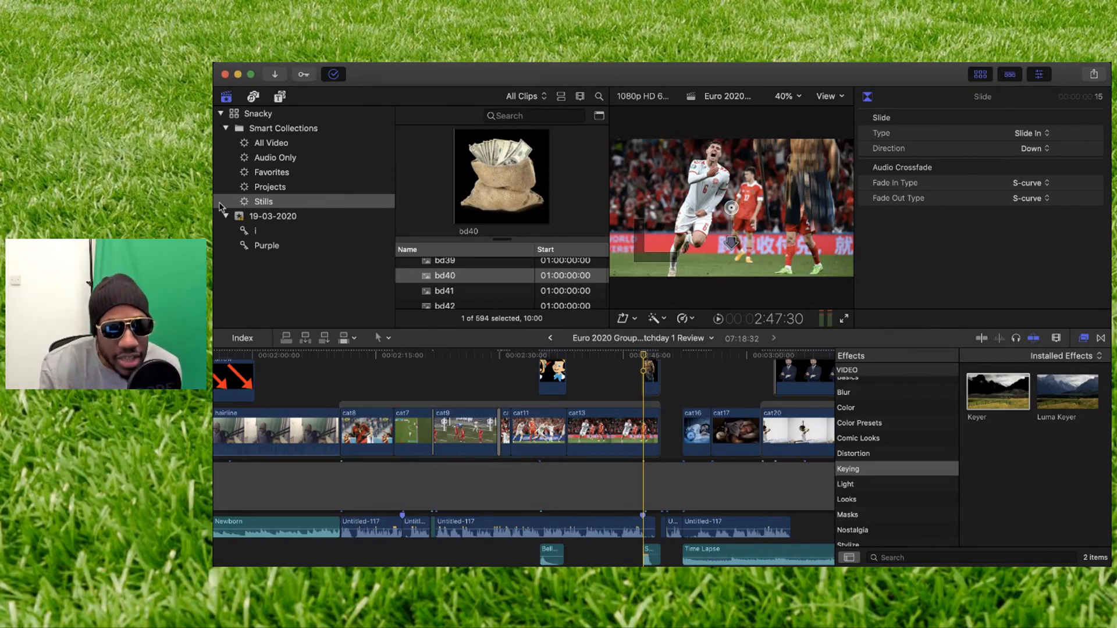
Search the Audio Only collection for "sword"
{"action": "left_click", "coordinate": [295, 159]}
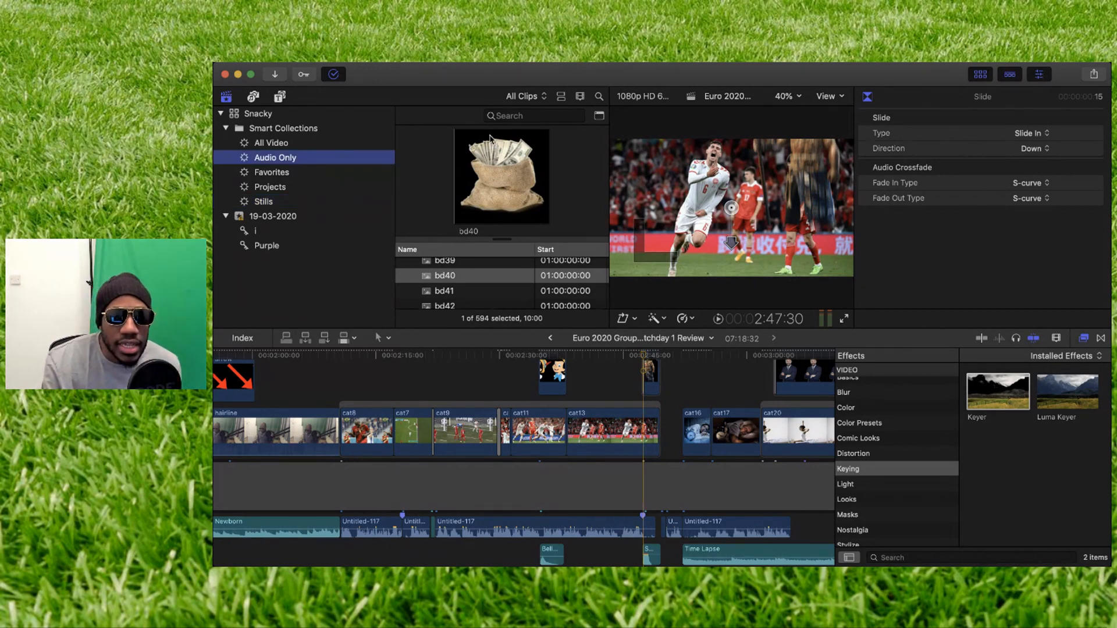
{"action": "left_click", "coordinate": [520, 115]}
{"action": "type", "text": "sword"}
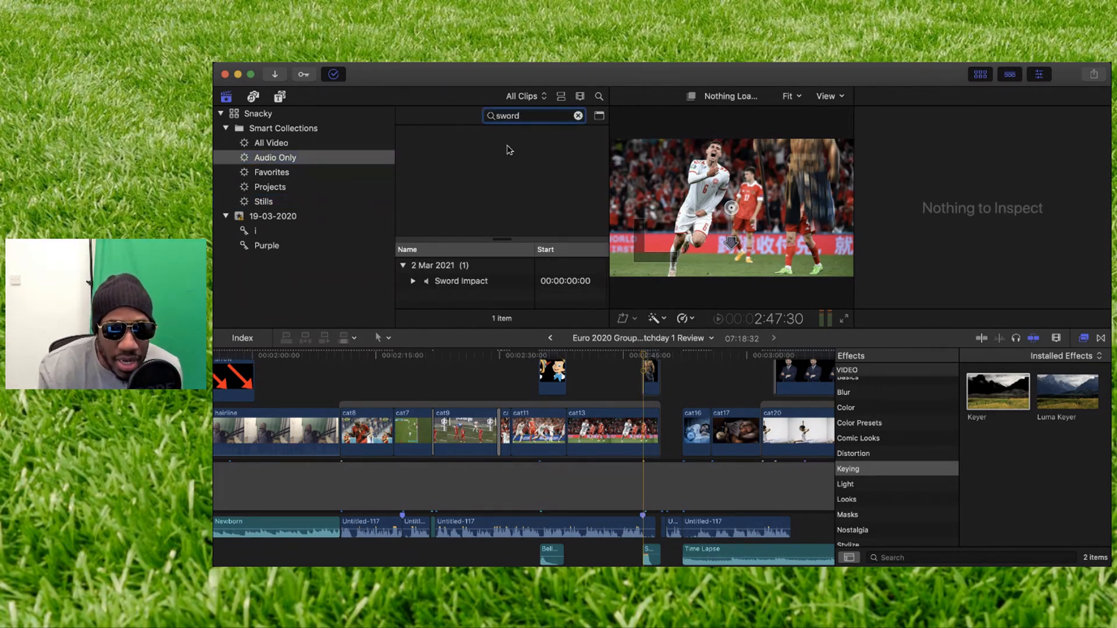
Move the Swish 2 sound effect earlier so it starts at 1:22:36, where the transition between cat1 and cat2 begins
{"action": "scroll", "coordinate": [515, 438], "scroll_direction": "down", "scroll_amount": 2}
{"action": "scroll", "coordinate": [511, 444], "scroll_direction": "left", "scroll_amount": 8}
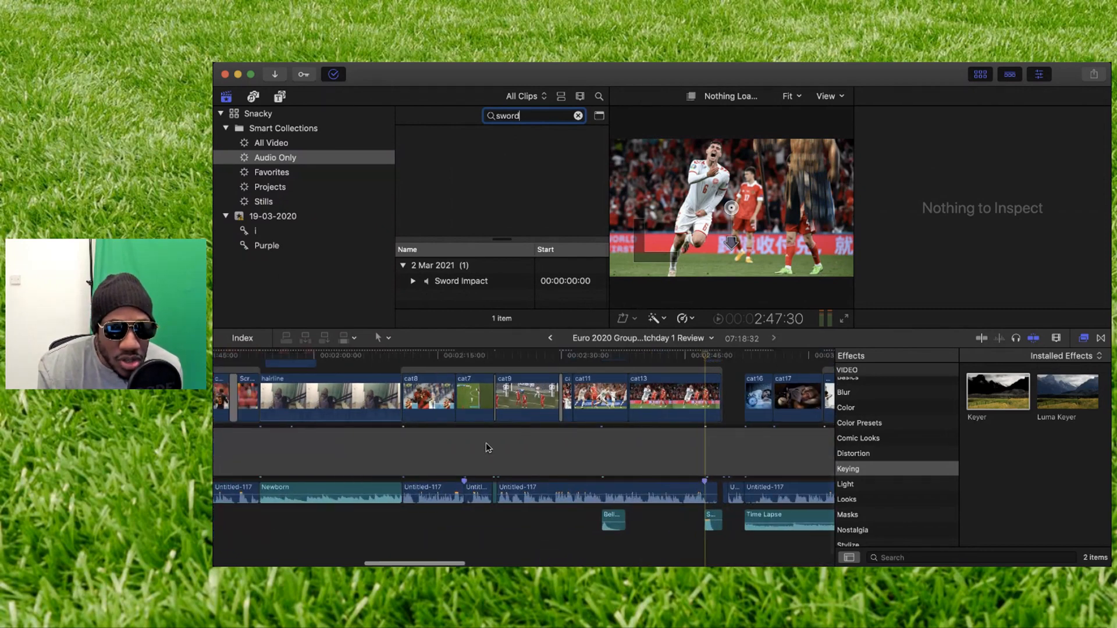
{"action": "scroll", "coordinate": [488, 447], "scroll_direction": "left", "scroll_amount": 8}
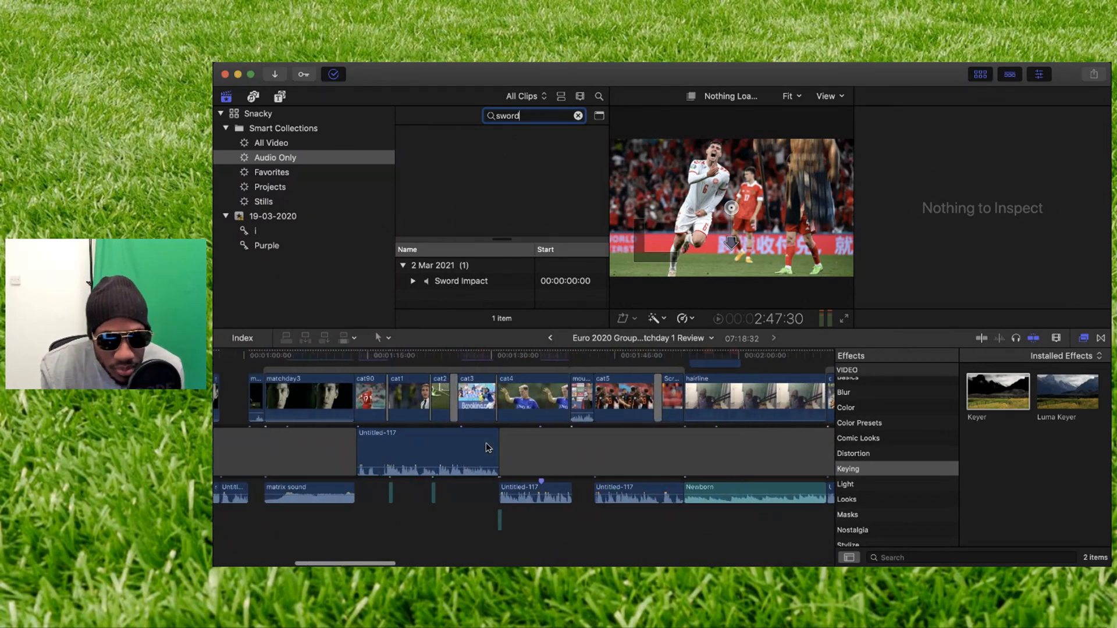
{"action": "left_click", "coordinate": [431, 356]}
{"action": "key", "text": "super+4"}
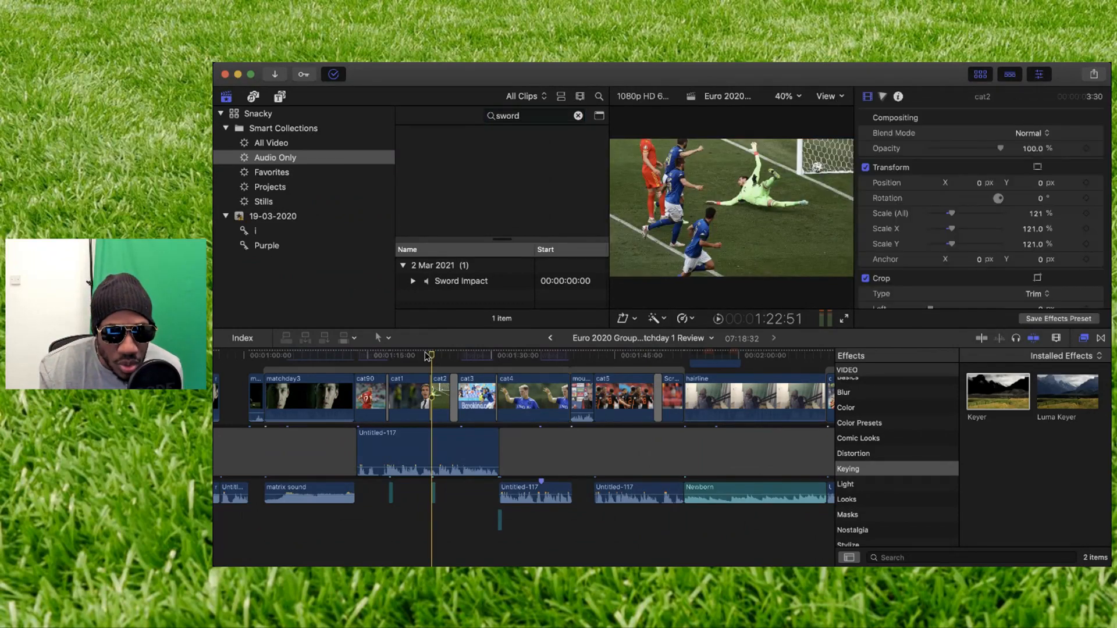
{"action": "left_click", "coordinate": [429, 356]}
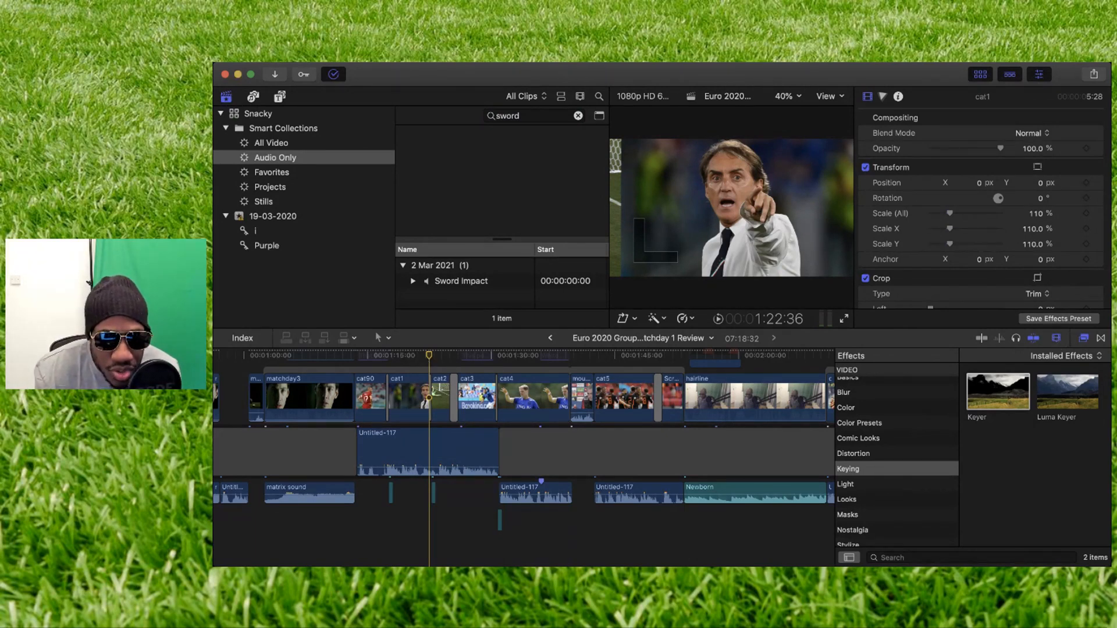
{"action": "key", "text": "super+minus"}
{"action": "key", "text": "super+equal"}
{"action": "key", "text": "super+equal"}
{"action": "key", "text": "super+equal"}
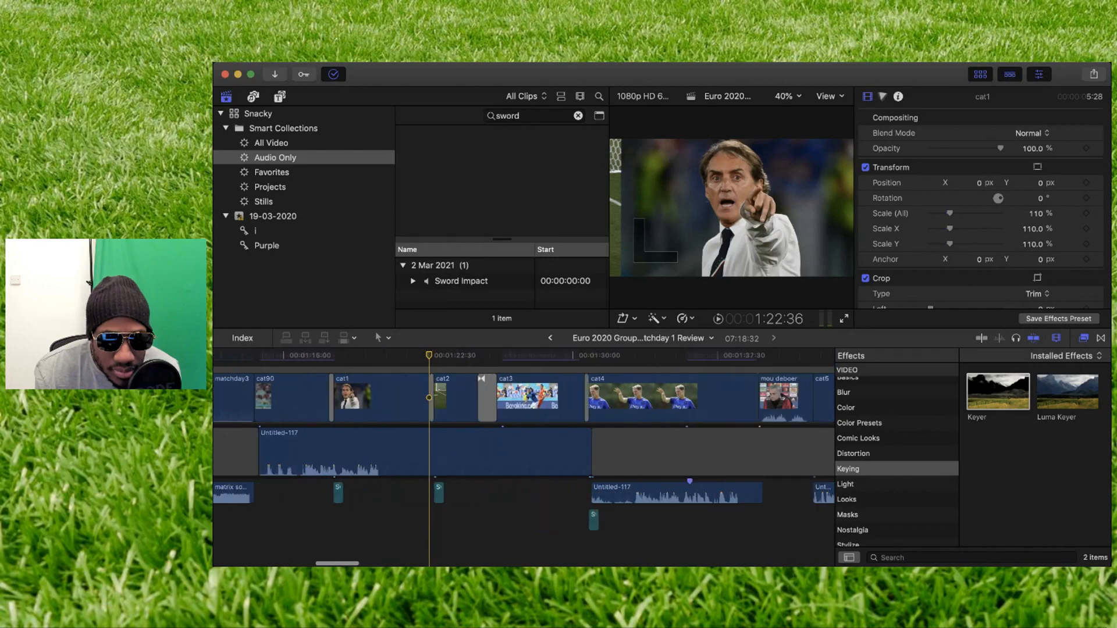
{"action": "key", "text": "super+equal"}
{"action": "key", "text": "super+equal"}
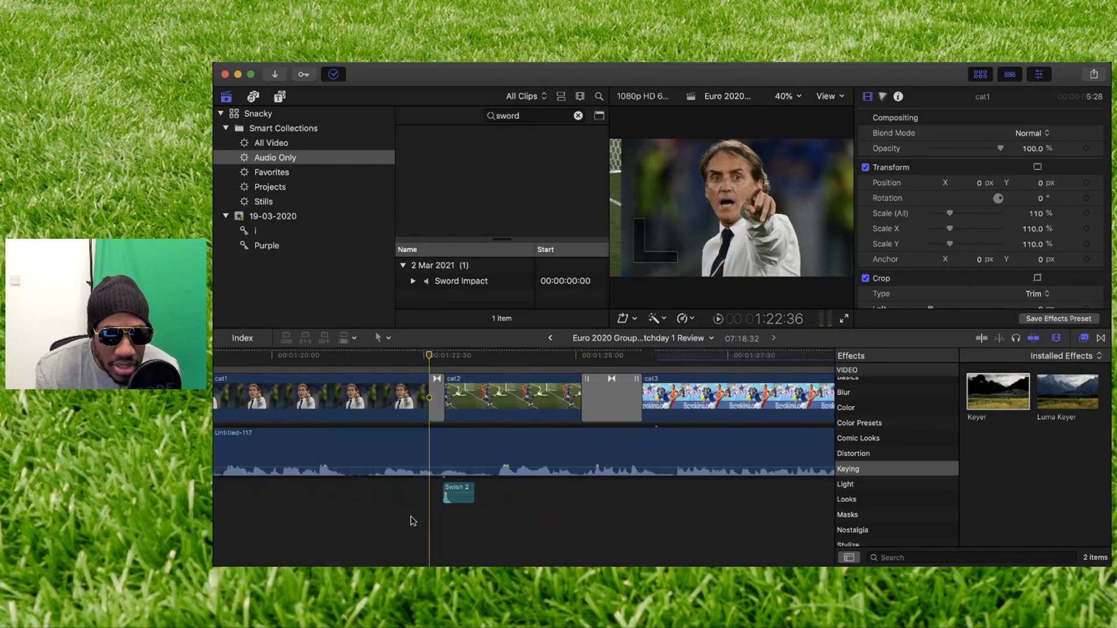
{"action": "left_click_drag", "start_coordinate": [460, 485], "coordinate": [446, 488]}
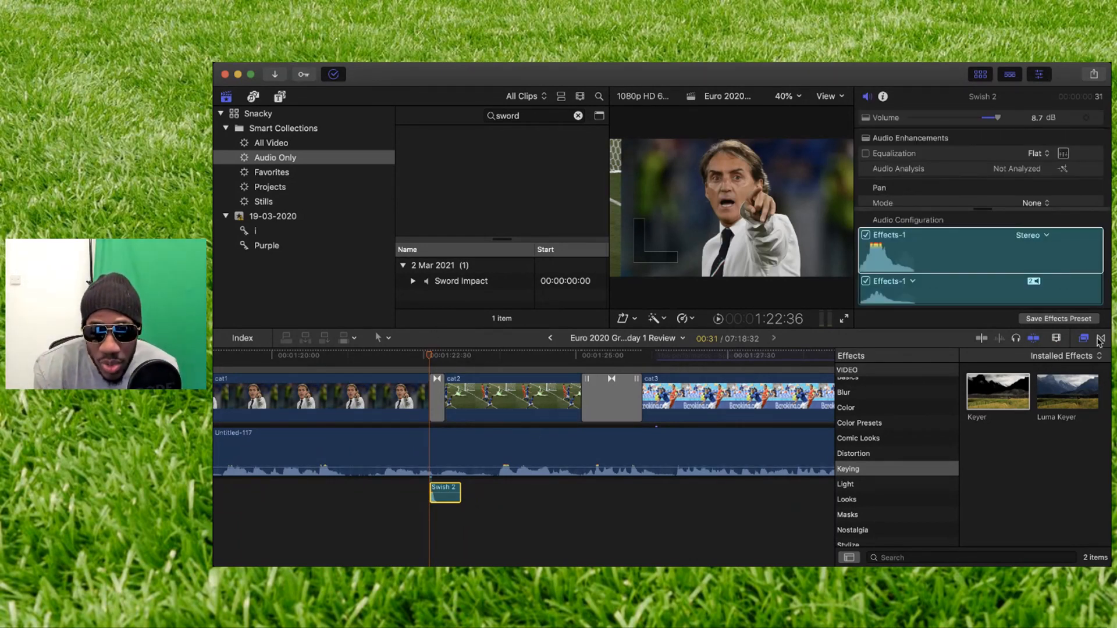
{"action": "left_click", "coordinate": [1057, 339]}
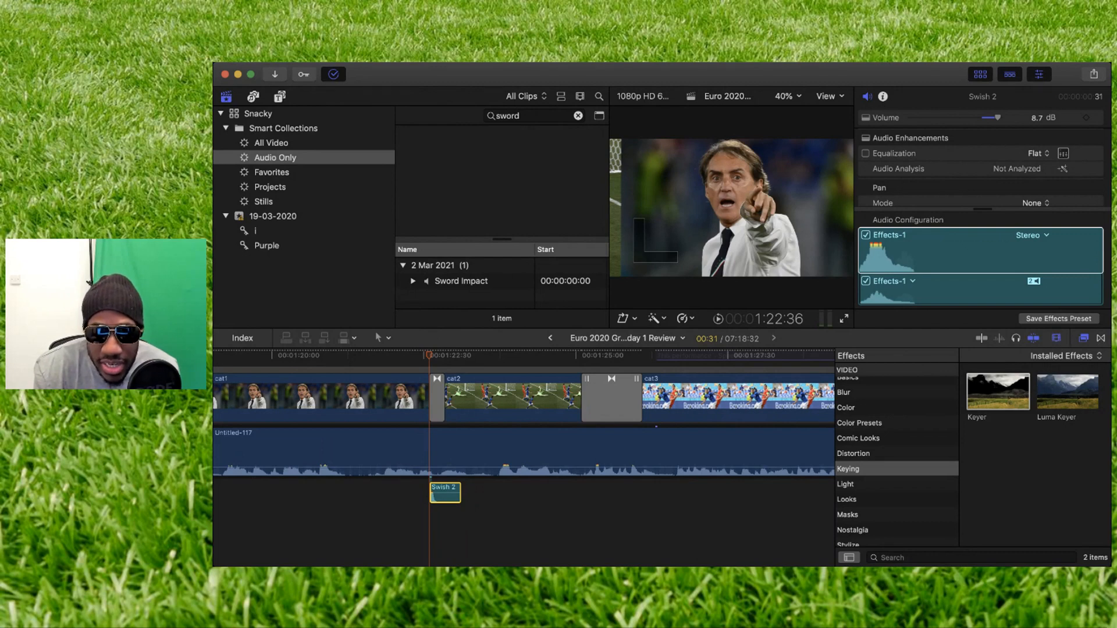
Examine the timeline from about two to three and three-quarter minutes, covering its images, titles, markers and audio clips
{"action": "key", "text": "super+minus"}
{"action": "key", "text": "super+minus"}
{"action": "key", "text": "super+minus"}
{"action": "key", "text": "super+minus"}
{"action": "key", "text": "super+minus"}
{"action": "key", "text": "super+minus"}
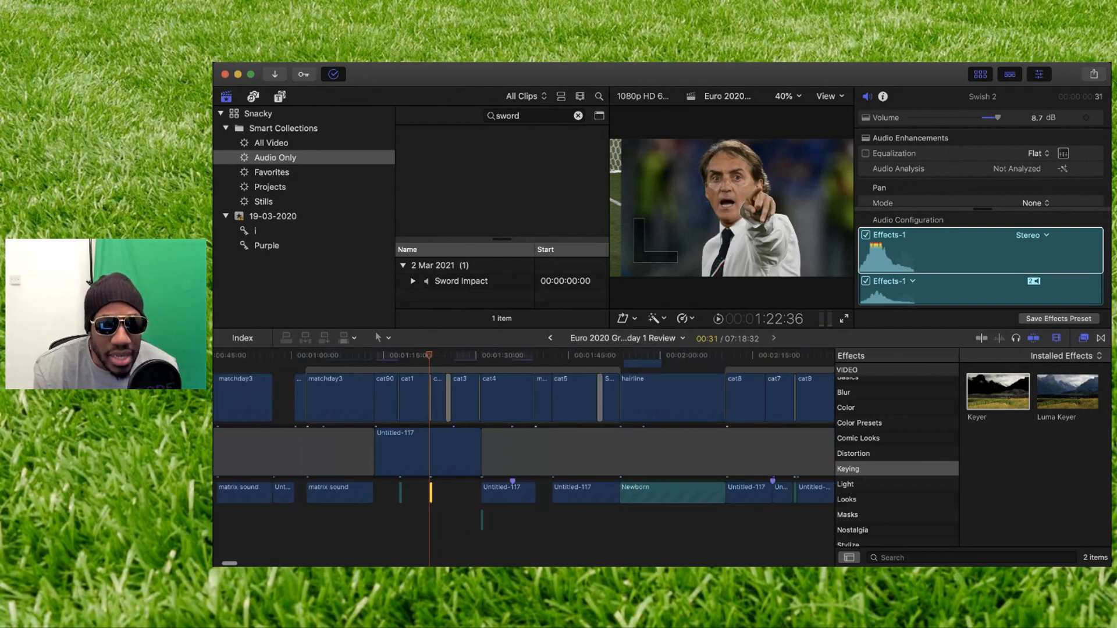
{"action": "key", "text": "super+minus"}
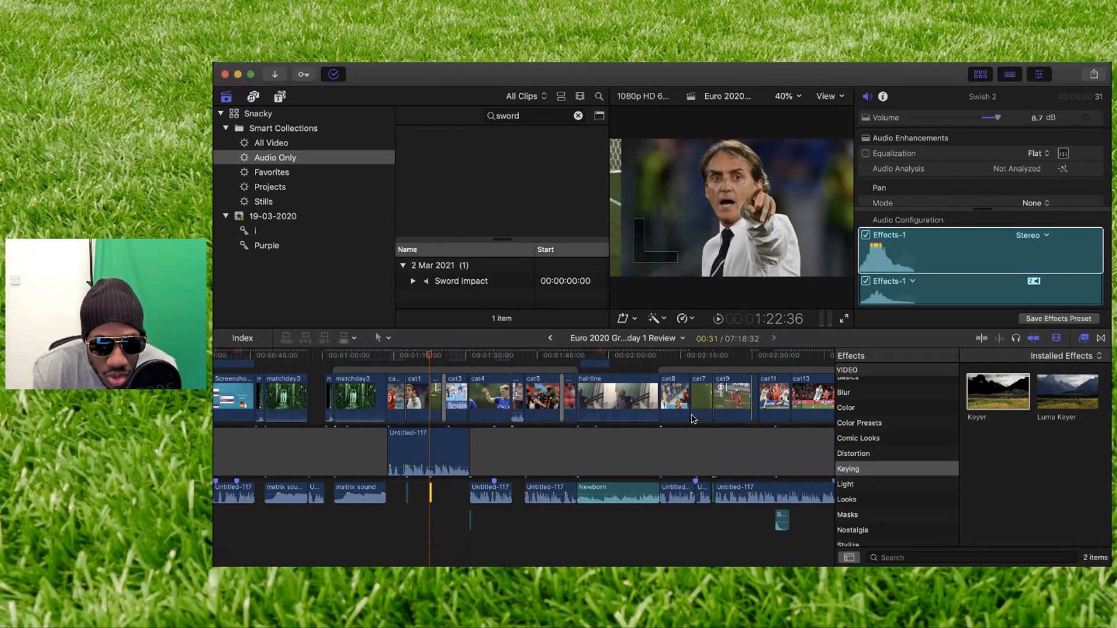
{"action": "scroll", "coordinate": [684, 407], "scroll_direction": "up", "scroll_amount": 5}
{"action": "scroll", "coordinate": [685, 406], "scroll_direction": "right", "scroll_amount": 5}
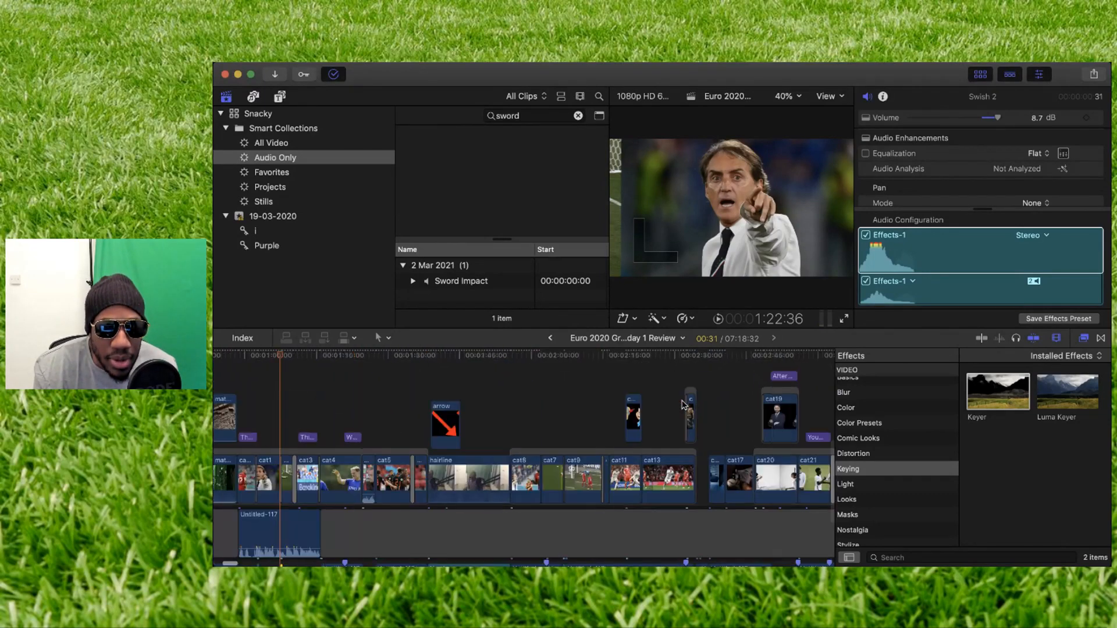
{"action": "scroll", "coordinate": [684, 405], "scroll_direction": "right", "scroll_amount": 6}
{"action": "scroll", "coordinate": [684, 405], "scroll_direction": "down", "scroll_amount": 3}
{"action": "scroll", "coordinate": [684, 404], "scroll_direction": "up", "scroll_amount": 3}
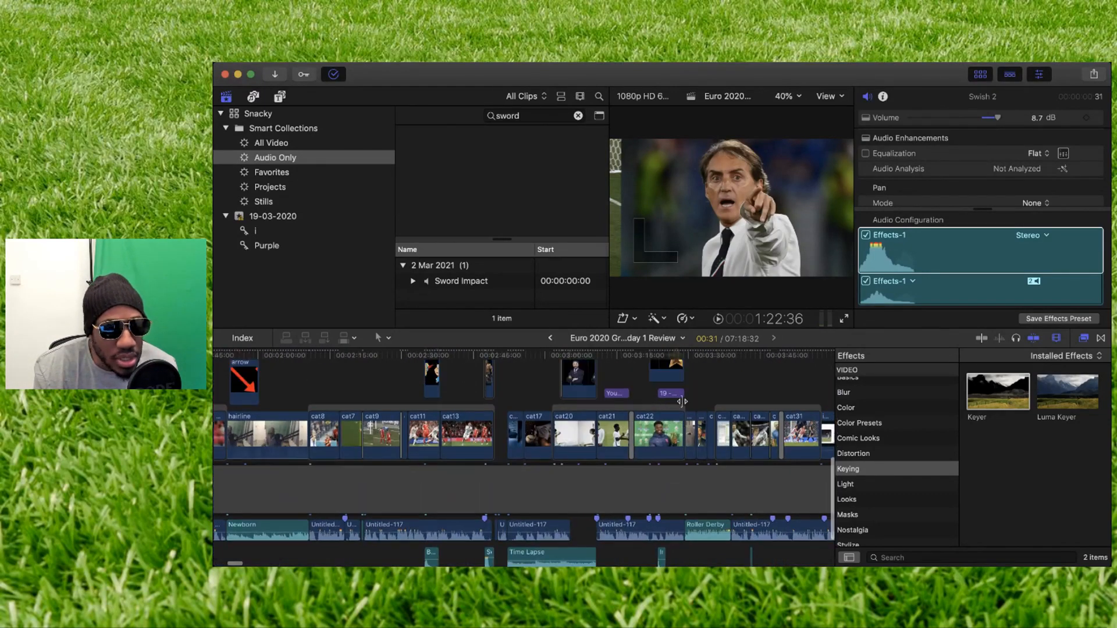
{"action": "scroll", "coordinate": [685, 401], "scroll_direction": "down", "scroll_amount": 3}
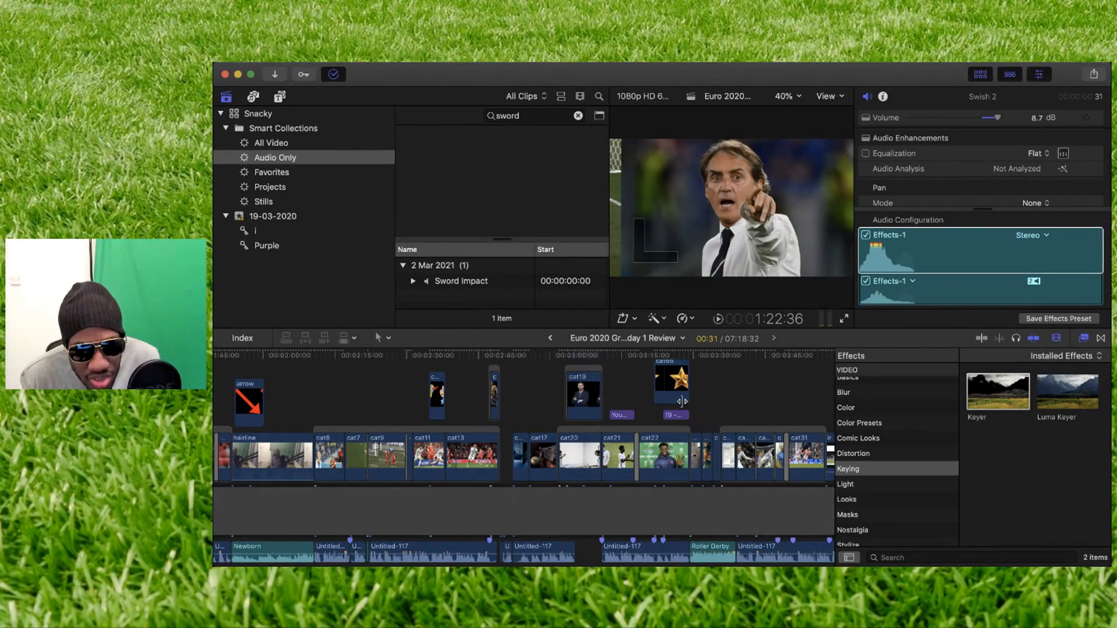
Examine the stacked cat32 copies above the iniesta clip and the overlays around cat35
{"action": "scroll", "coordinate": [710, 409], "scroll_direction": "right", "scroll_amount": 10}
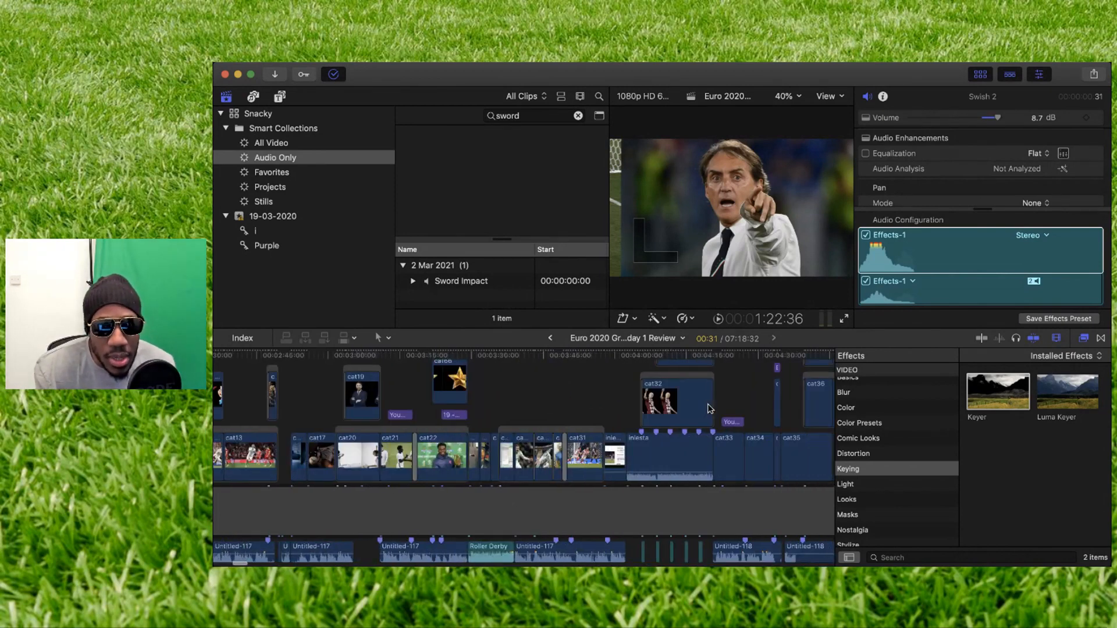
{"action": "scroll", "coordinate": [709, 409], "scroll_direction": "right", "scroll_amount": 2}
{"action": "scroll", "coordinate": [710, 409], "scroll_direction": "up", "scroll_amount": 5}
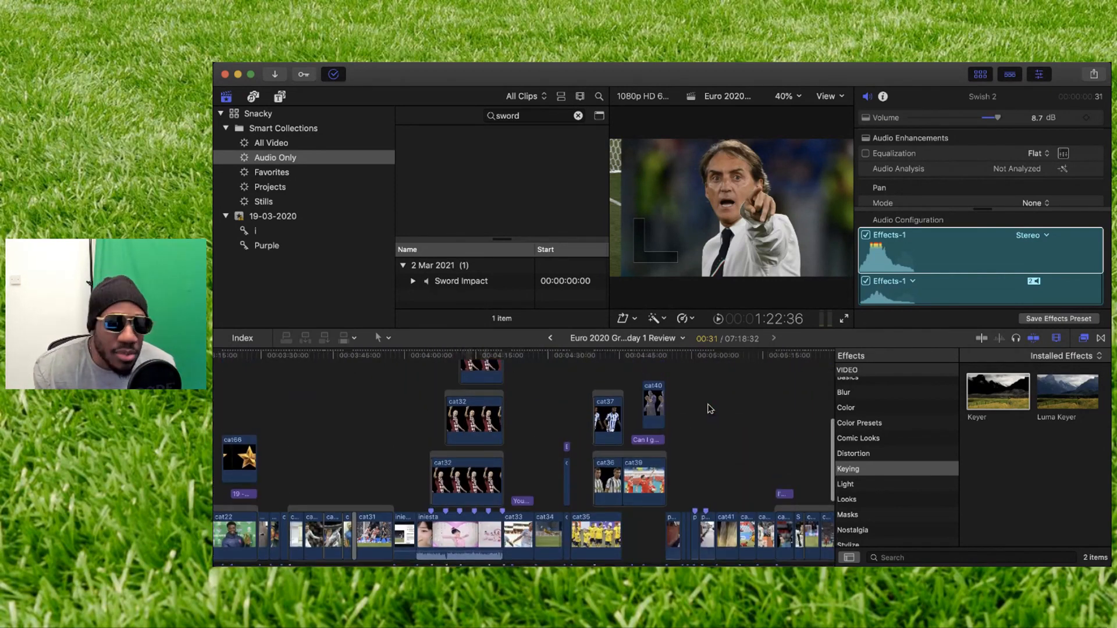
{"action": "scroll", "coordinate": [710, 409], "scroll_direction": "up", "scroll_amount": 8}
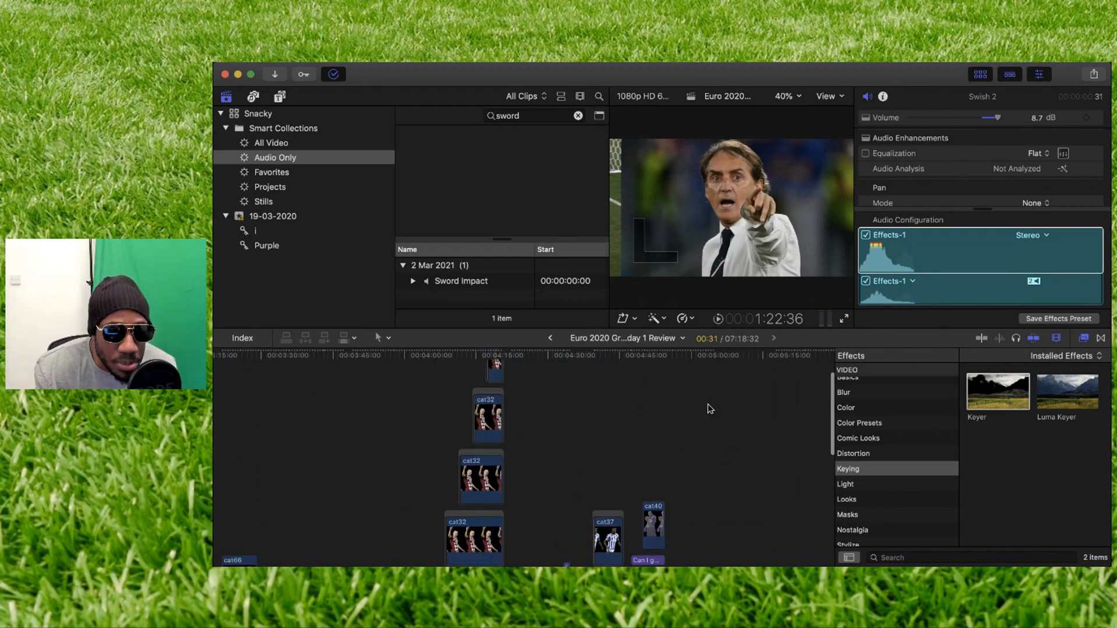
{"action": "scroll", "coordinate": [710, 409], "scroll_direction": "down", "scroll_amount": 8}
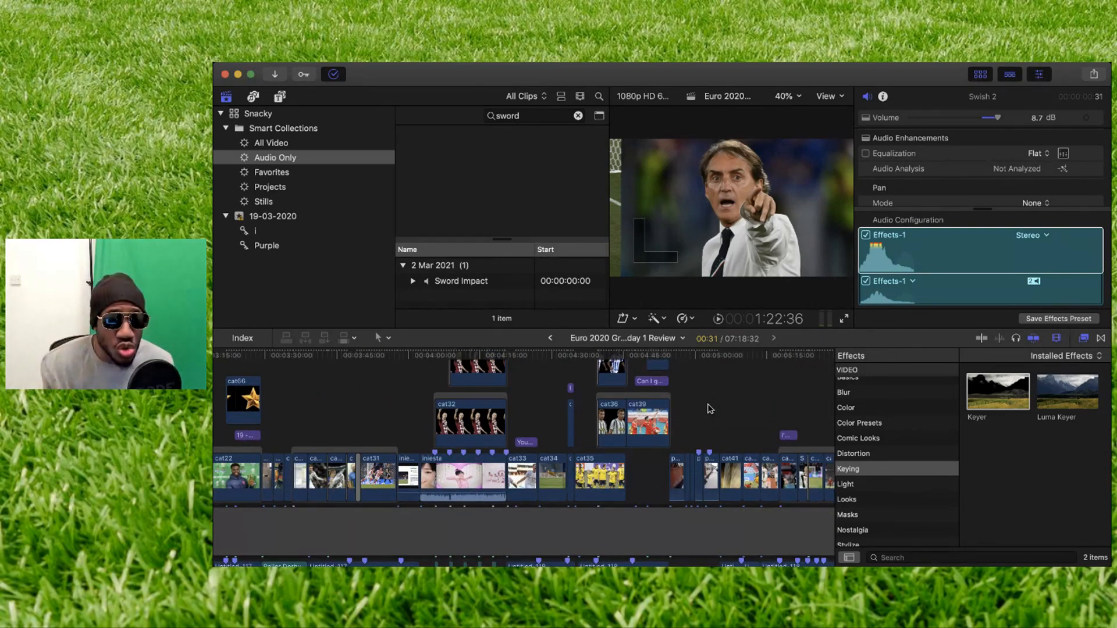
Play the iniesta section from 4:04:00 until the second cat32 cutout appears, and stop playback
{"action": "left_click", "coordinate": [427, 357]}
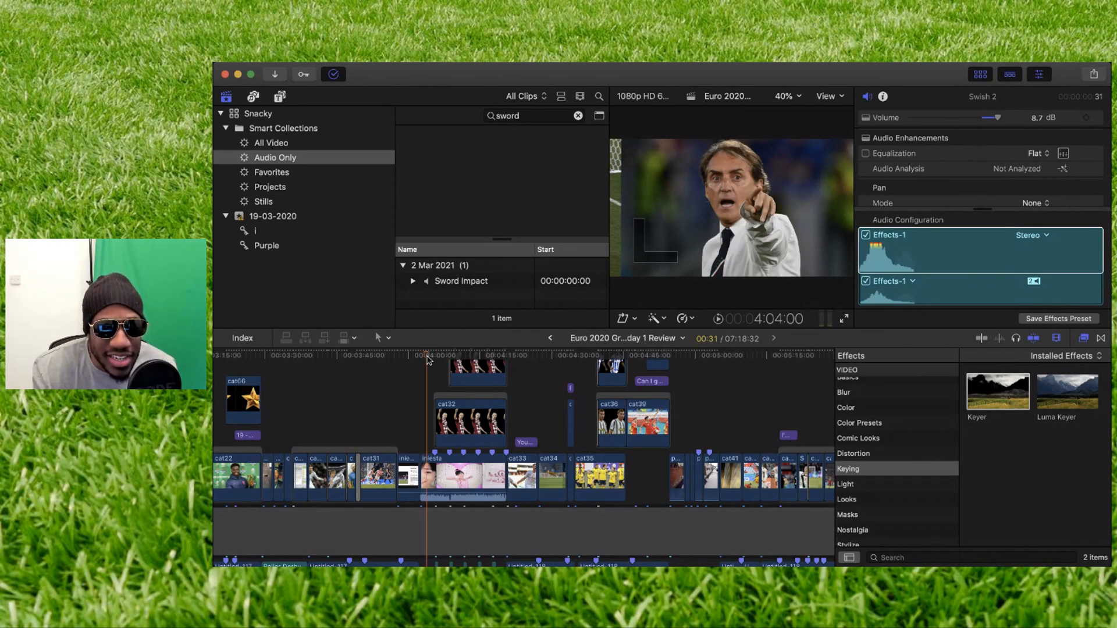
{"action": "left_click", "coordinate": [720, 320]}
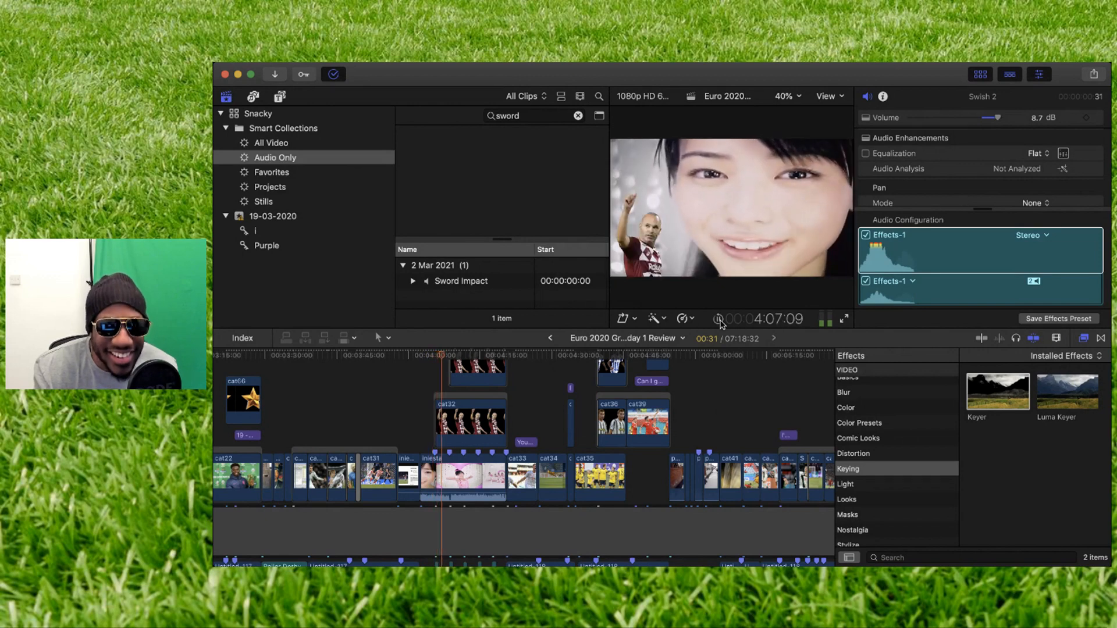
{"action": "left_click", "coordinate": [720, 322]}
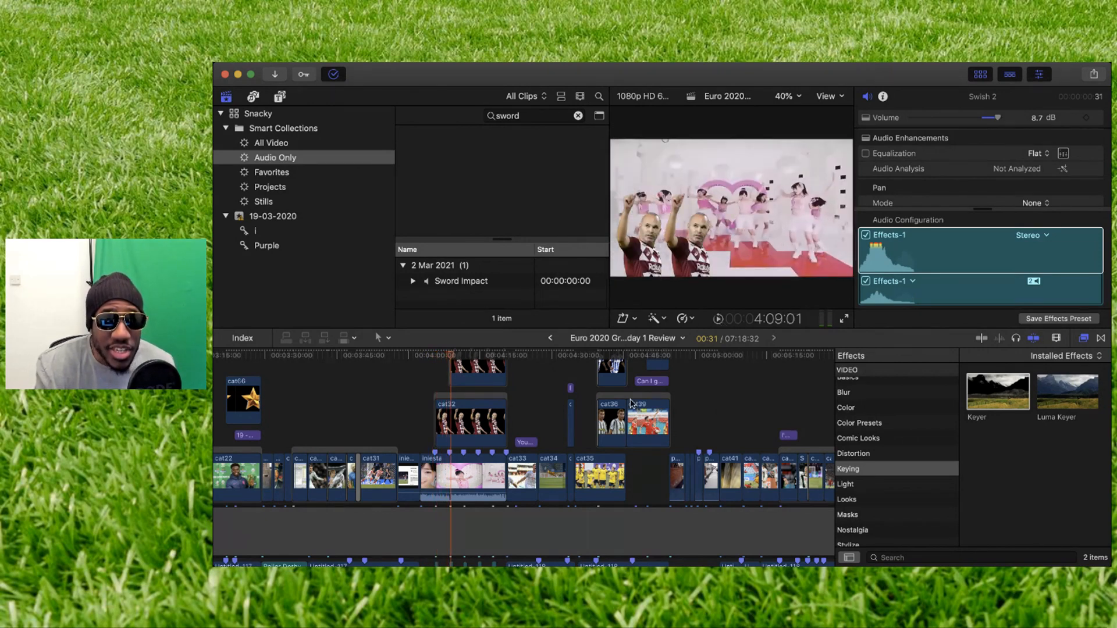
Examine the markers and sound effects under the stacked cat32 clips, placing the playhead at the second copy's start, 4:08:54
{"action": "scroll", "coordinate": [571, 425], "scroll_direction": "down", "scroll_amount": 3}
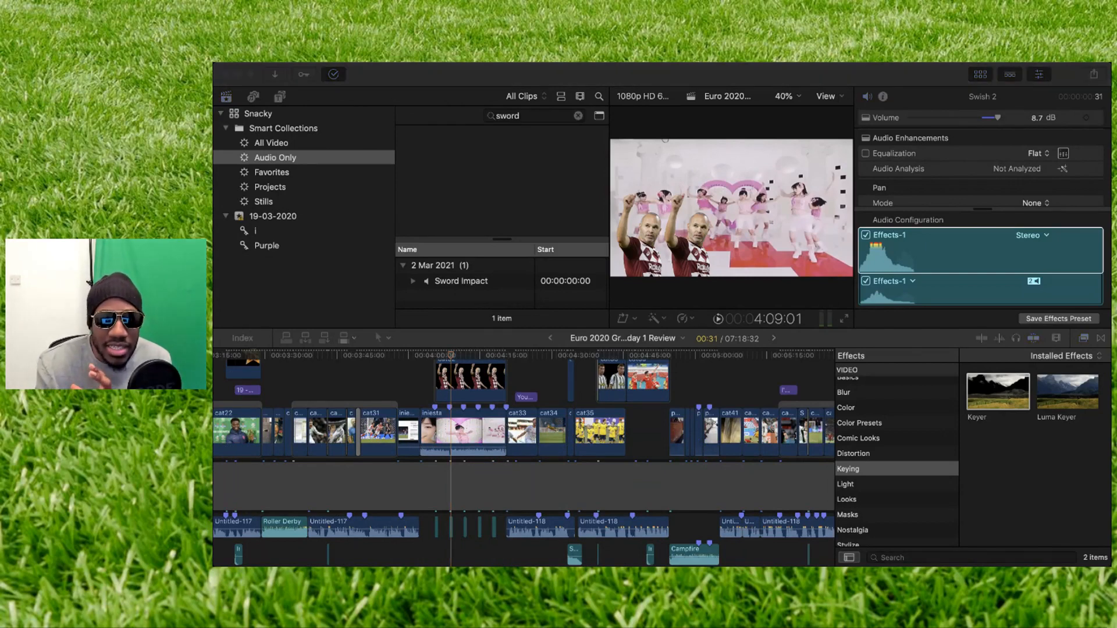
{"action": "left_click", "coordinate": [795, 87]}
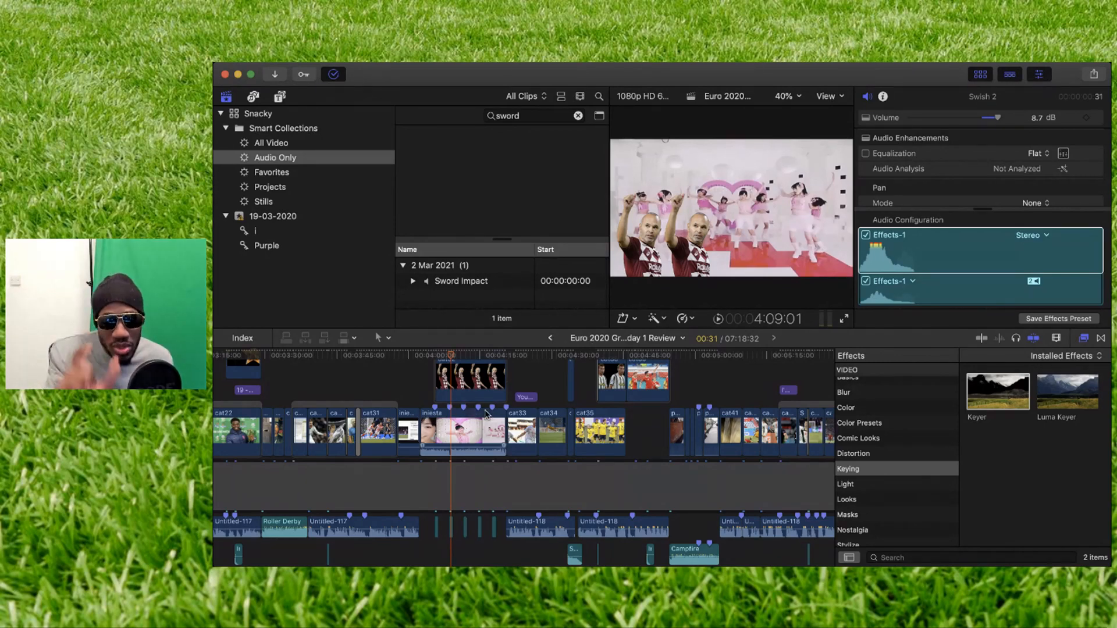
{"action": "scroll", "coordinate": [477, 401], "scroll_direction": "up", "scroll_amount": 5}
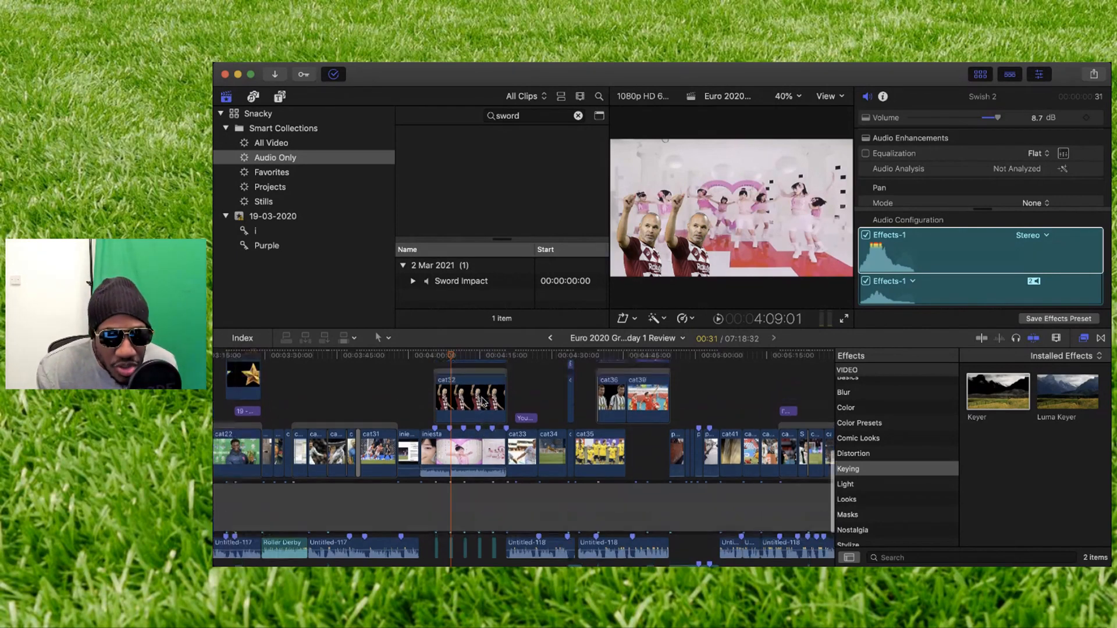
{"action": "mouse_move", "coordinate": [449, 355]}
{"action": "left_mouse_down"}
{"action": "mouse_move", "coordinate": [426, 356]}
{"action": "mouse_move", "coordinate": [449, 359]}
{"action": "left_mouse_up"}
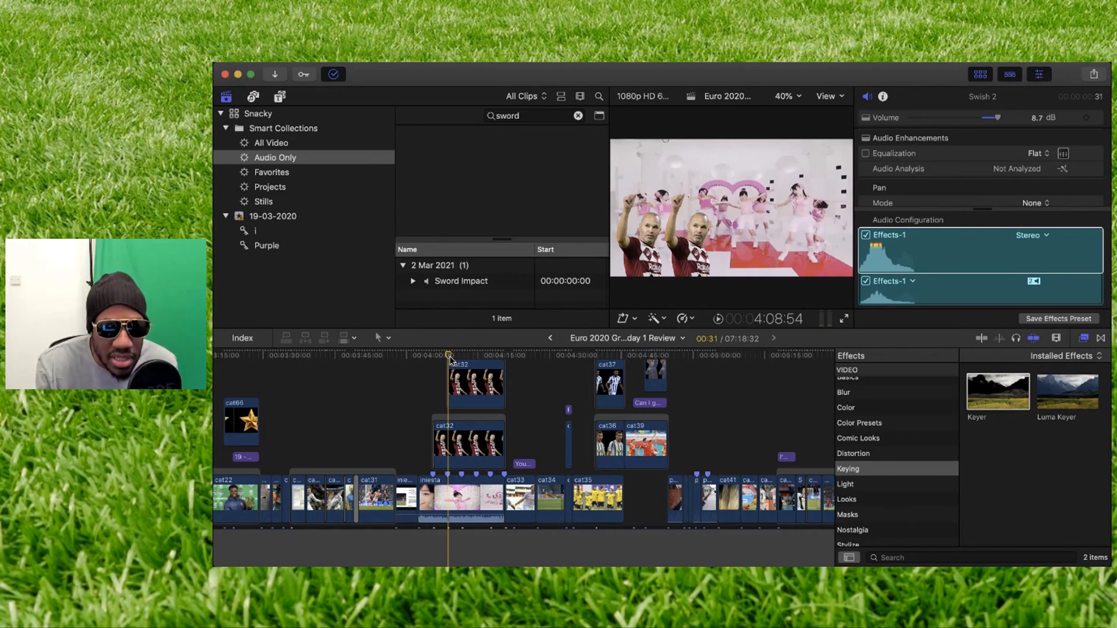
Place the playhead at the start of the first cat32 copy, 4:05:35, and examine the sound effects beneath it
{"action": "left_click", "coordinate": [431, 357]}
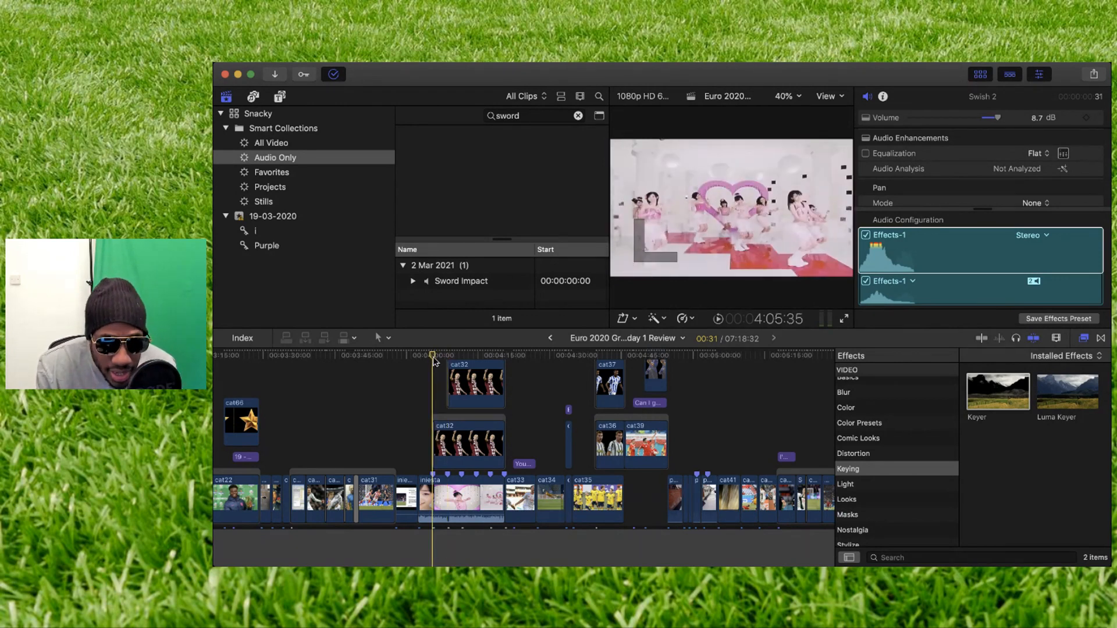
{"action": "scroll", "coordinate": [470, 399], "scroll_direction": "down", "scroll_amount": 3}
{"action": "scroll", "coordinate": [470, 399], "scroll_direction": "down", "scroll_amount": 2}
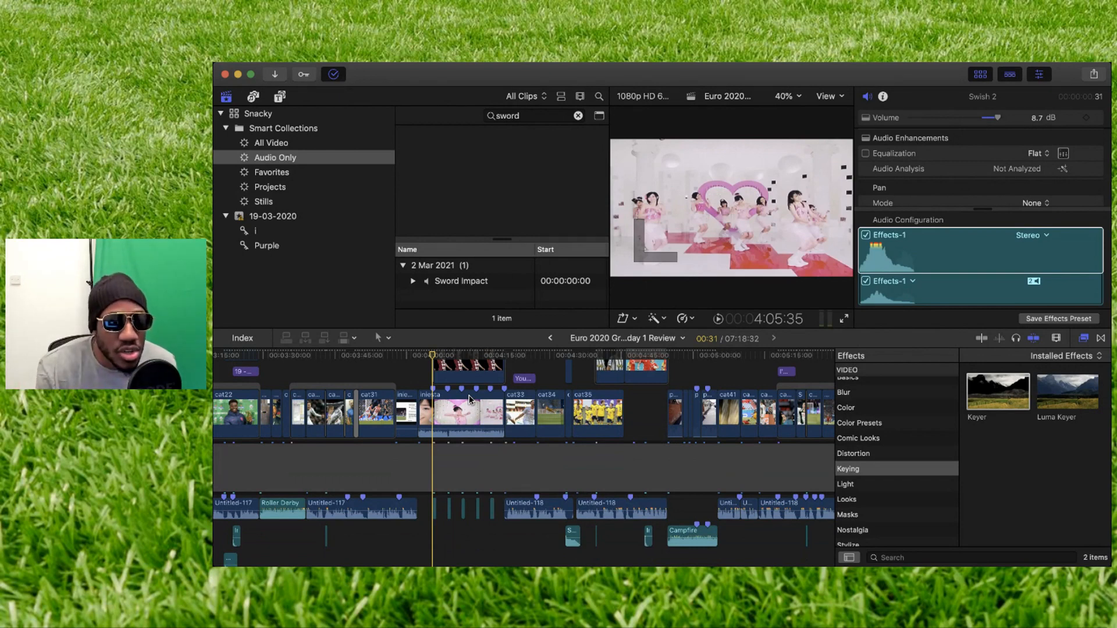
Search the audio clips for "cartoon" and preview the Cartoon Accent 09 and Cartoon Accent 10 sound effects
{"action": "left_click_drag", "start_coordinate": [523, 117], "coordinate": [471, 120]}
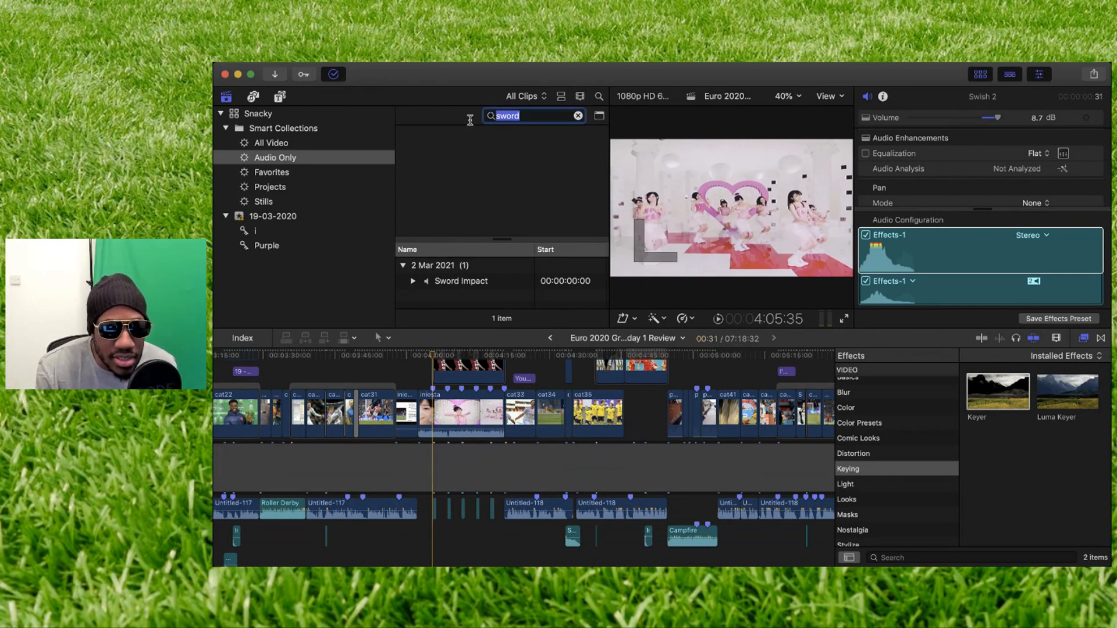
{"action": "type", "text": "cartoon"}
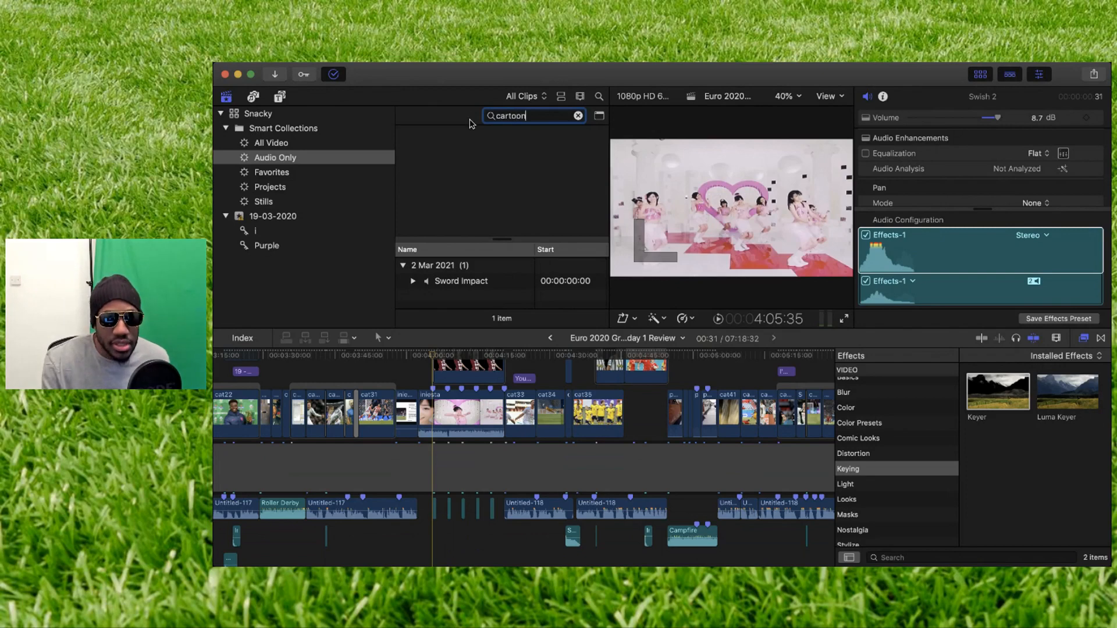
{"action": "scroll", "coordinate": [498, 287], "scroll_direction": "down", "scroll_amount": 3}
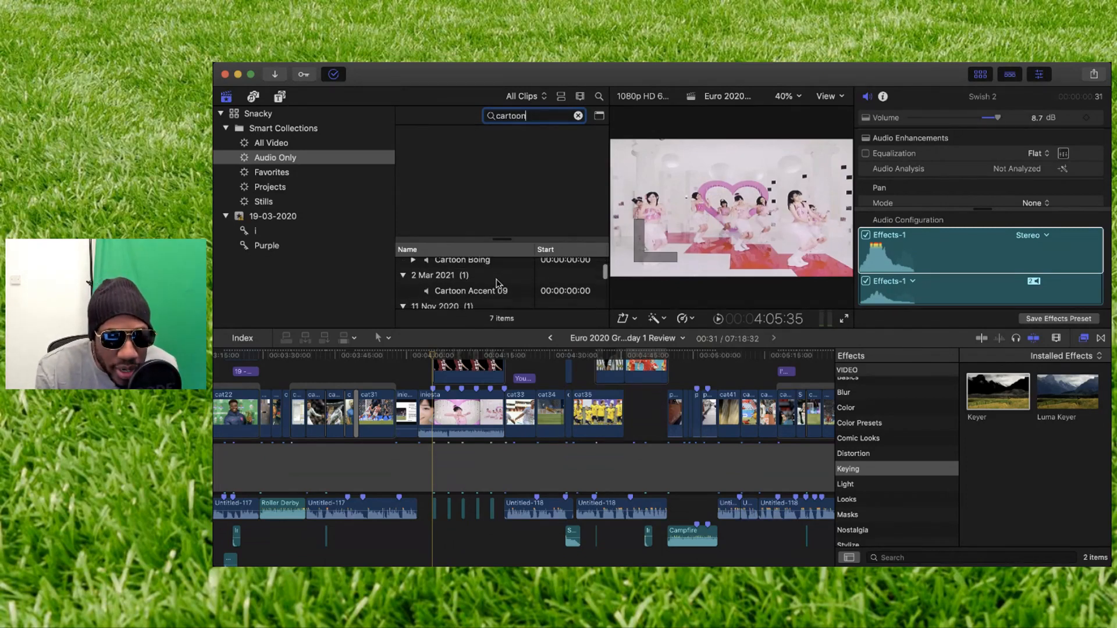
{"action": "left_click", "coordinate": [495, 274]}
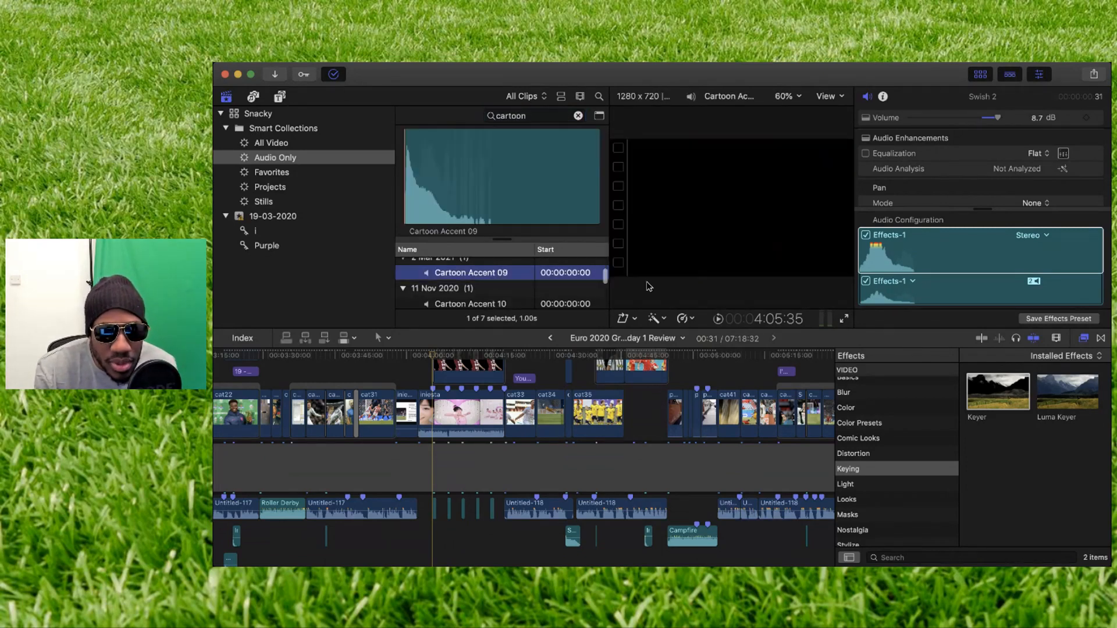
{"action": "left_click", "coordinate": [719, 321]}
{"action": "key", "text": "Down"}
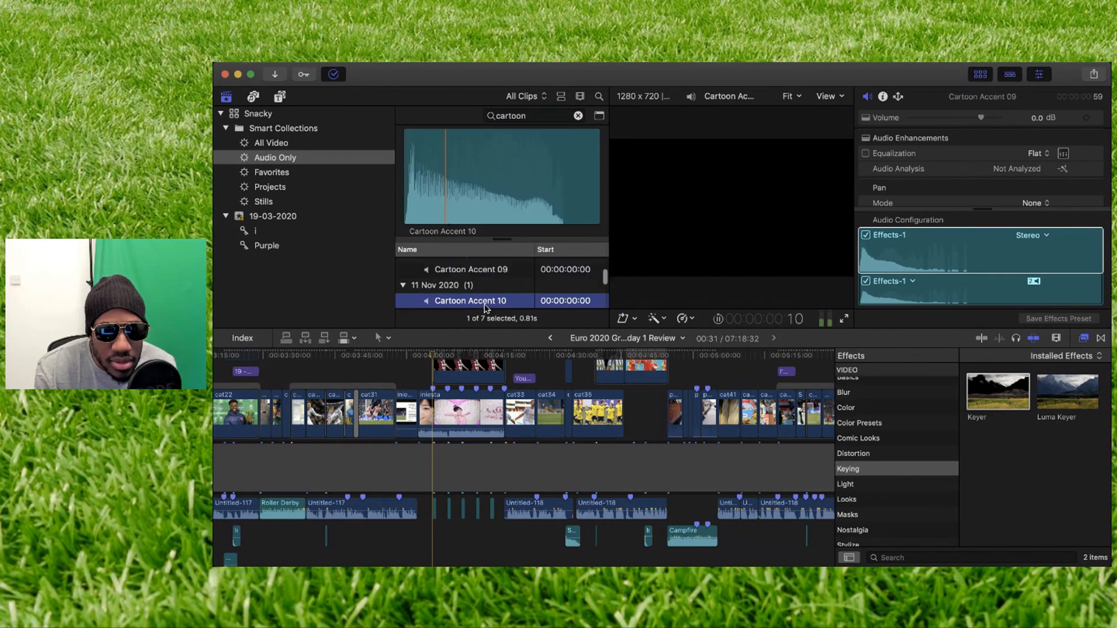
{"action": "left_click", "coordinate": [719, 322]}
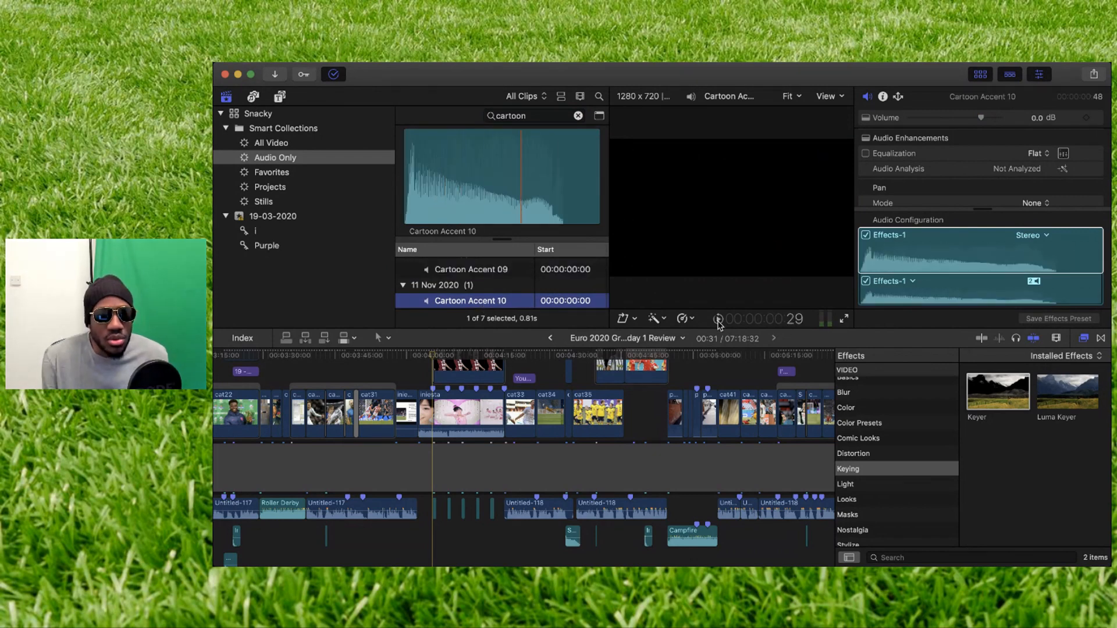
Examine how the cartoon sound effects line up with the markers under the iniesta clip, and return to a wide timeline overview
{"action": "left_click", "coordinate": [1056, 340]}
{"action": "left_click_drag", "start_coordinate": [1013, 365], "coordinate": [1037, 365]}
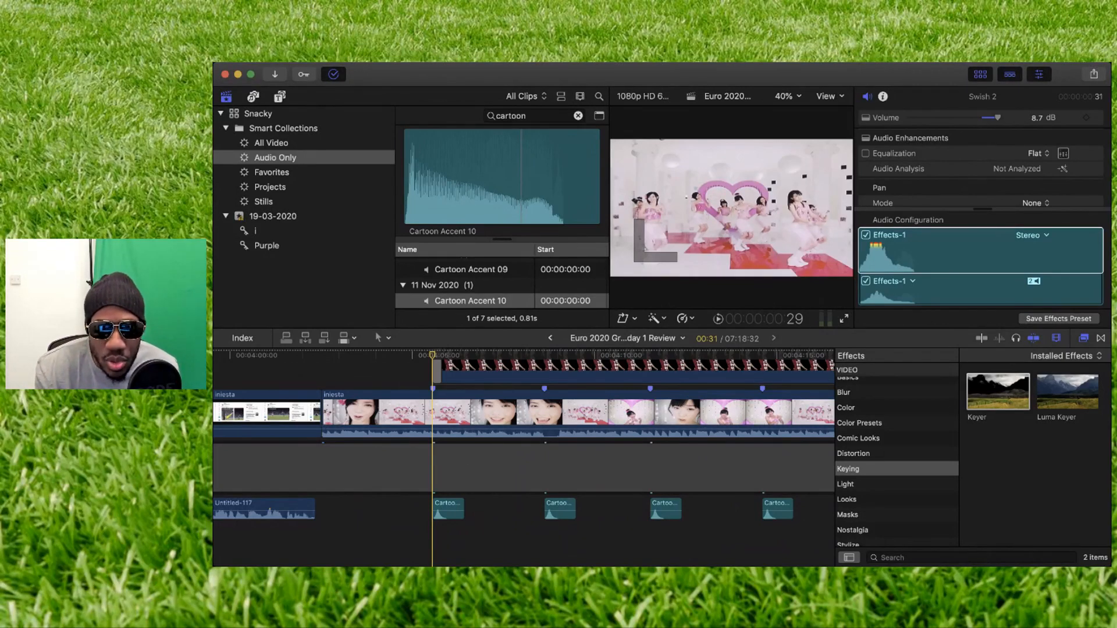
{"action": "key", "text": "super+minus"}
{"action": "key", "text": "super+minus"}
{"action": "key", "text": "super+minus"}
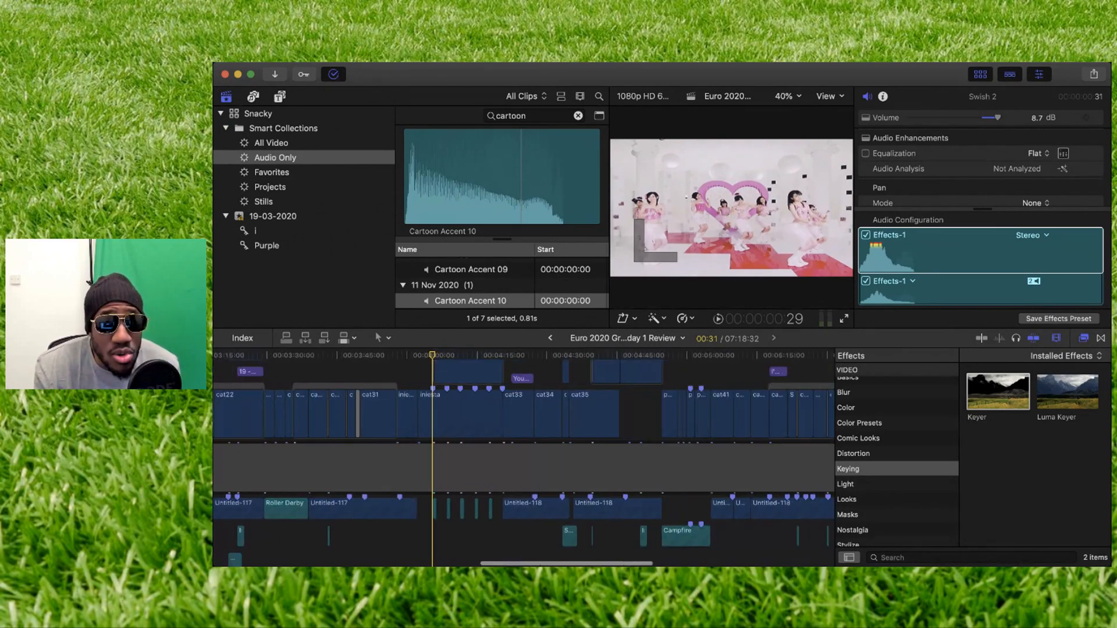
{"action": "key", "text": "super+minus"}
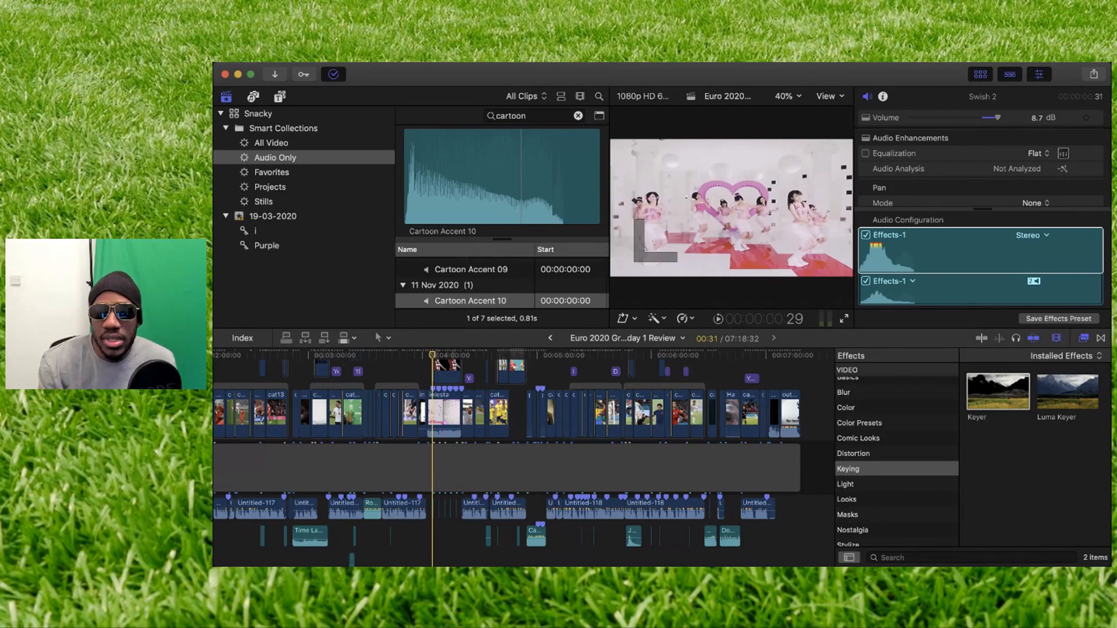
Switch from Final Cut Pro to another open application
{"action": "left_click", "coordinate": [983, 254]}
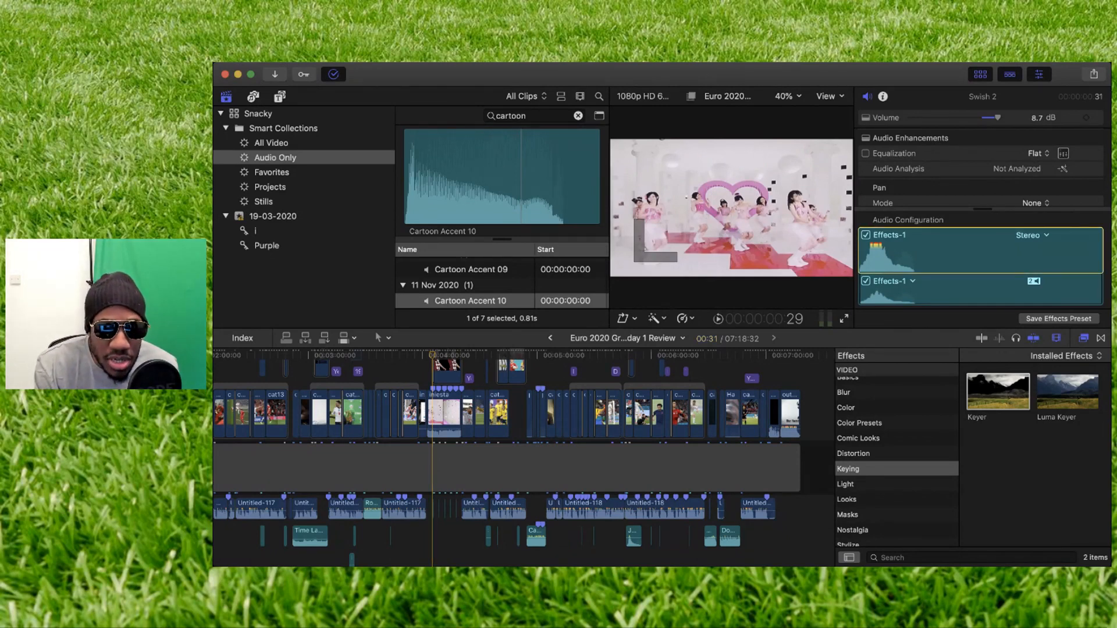
{"action": "key", "text": "super+Tab"}
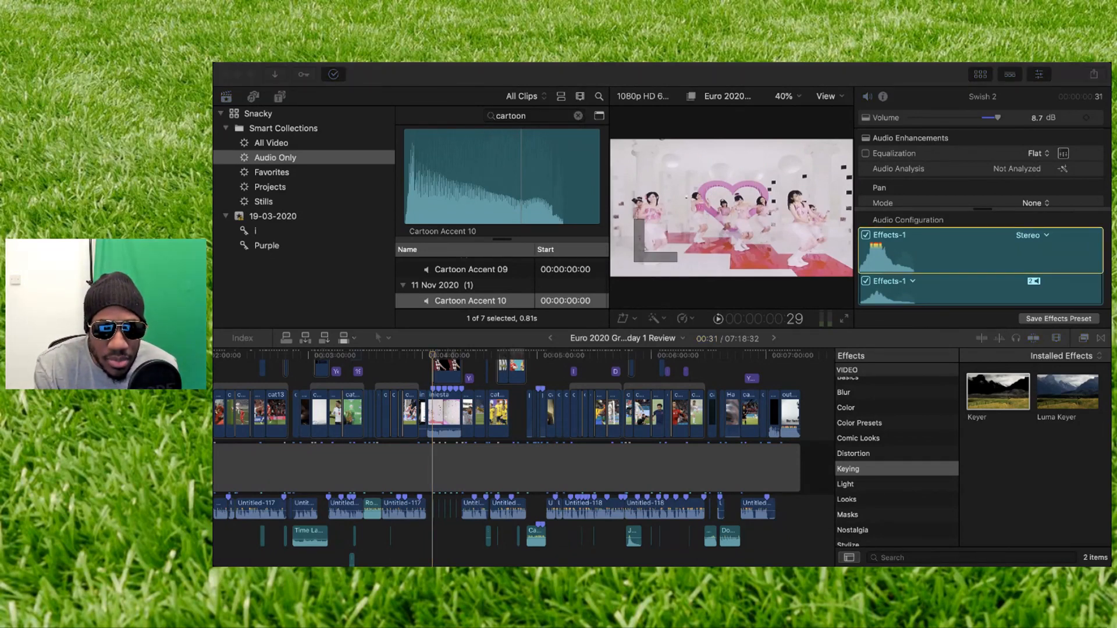